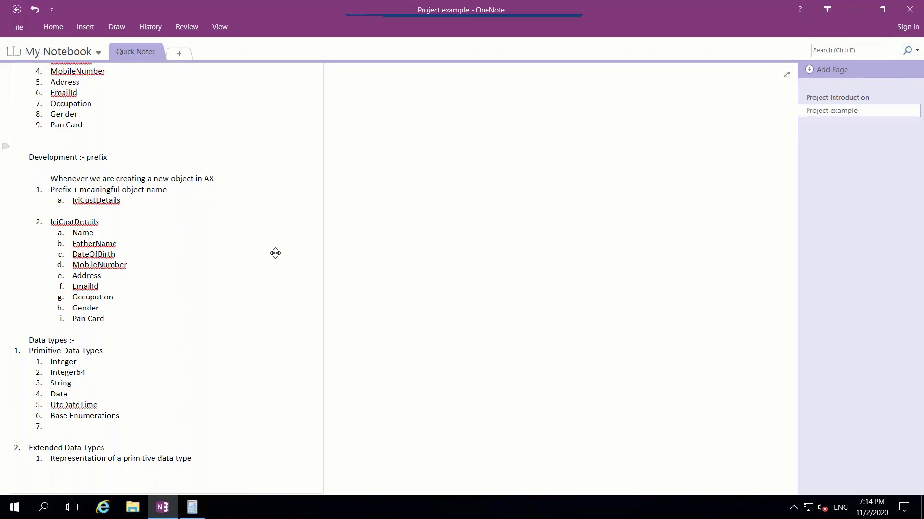
Open File Explorer at Quick access over the OneNote Project example notes page.
{"action": "key", "text": "super+e"}
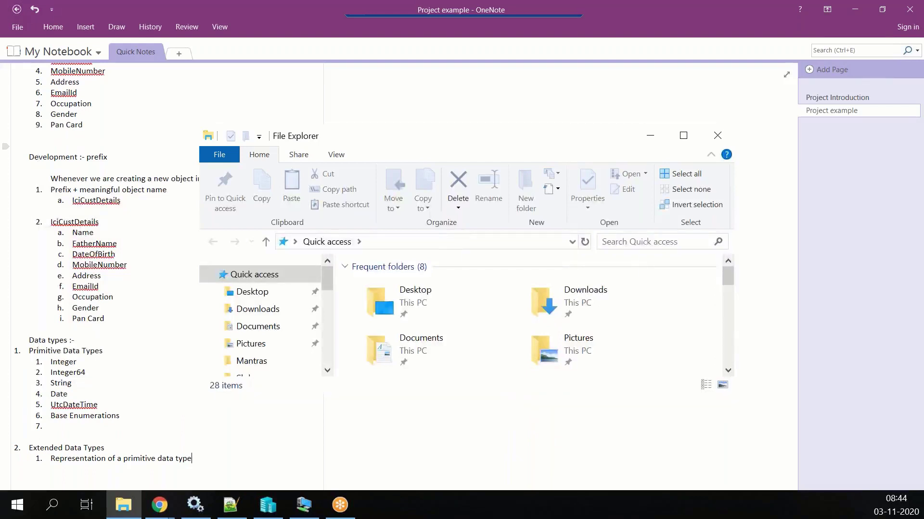
Show the Classes (J:) D365 folder full screen and select FinandOps10.0.13.part01.exe.
{"action": "key", "text": "alt+F4"}
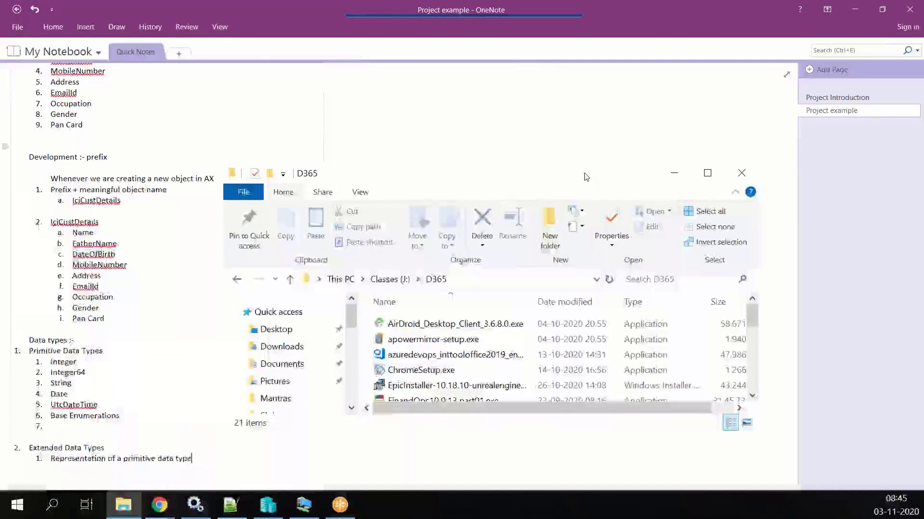
{"action": "double_click", "coordinate": [584, 177]}
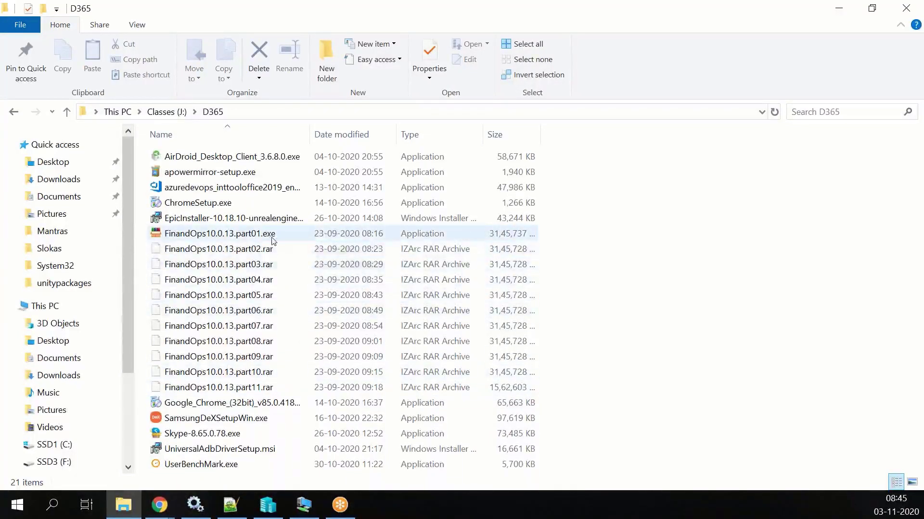
{"action": "mouse_move", "coordinate": [273, 241]}
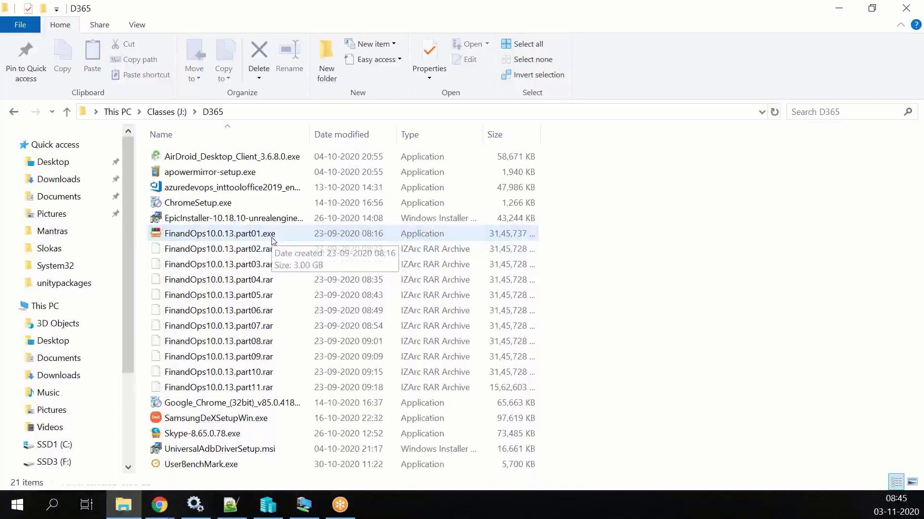
{"action": "left_click", "coordinate": [280, 241]}
{"action": "double_click", "coordinate": [280, 240]}
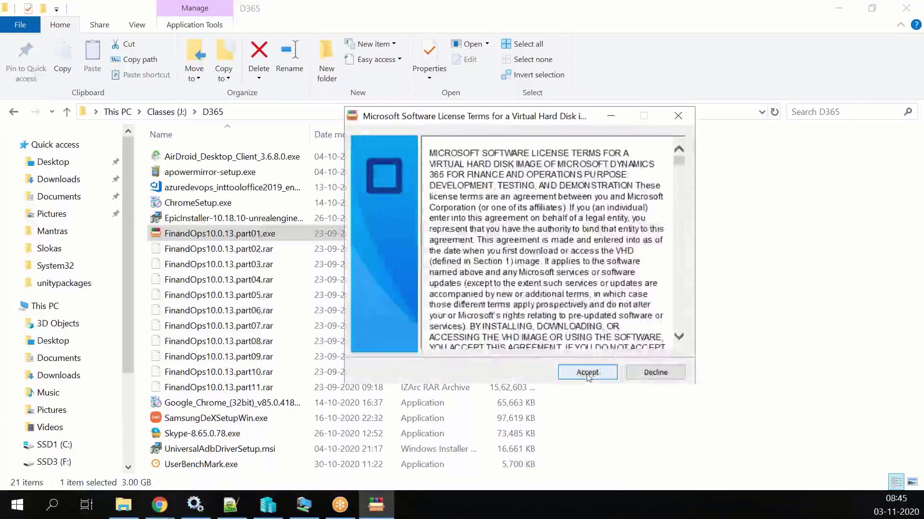
{"action": "left_click", "coordinate": [587, 373]}
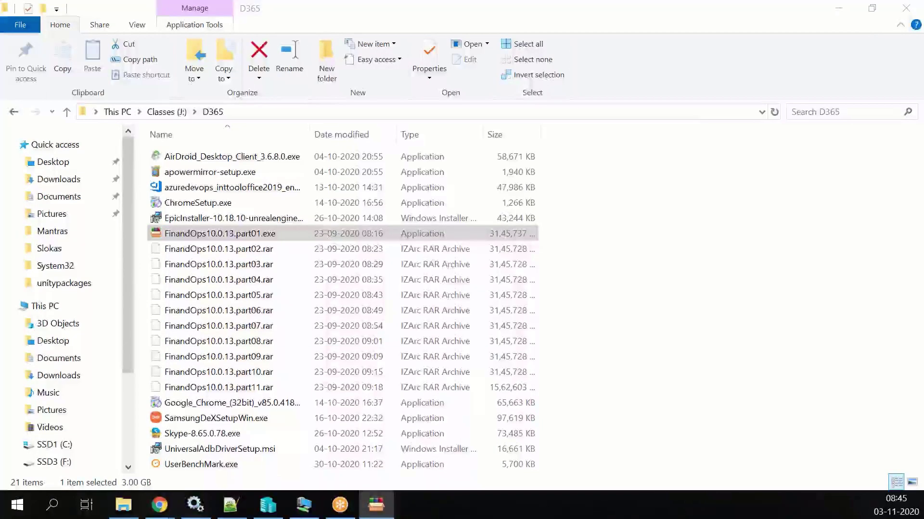
{"action": "mouse_move", "coordinate": [455, 100]}
{"action": "left_mouse_down"}
{"action": "mouse_move", "coordinate": [139, 149]}
{"action": "mouse_move", "coordinate": [512, 102]}
{"action": "mouse_move", "coordinate": [454, 100]}
{"action": "left_mouse_up"}
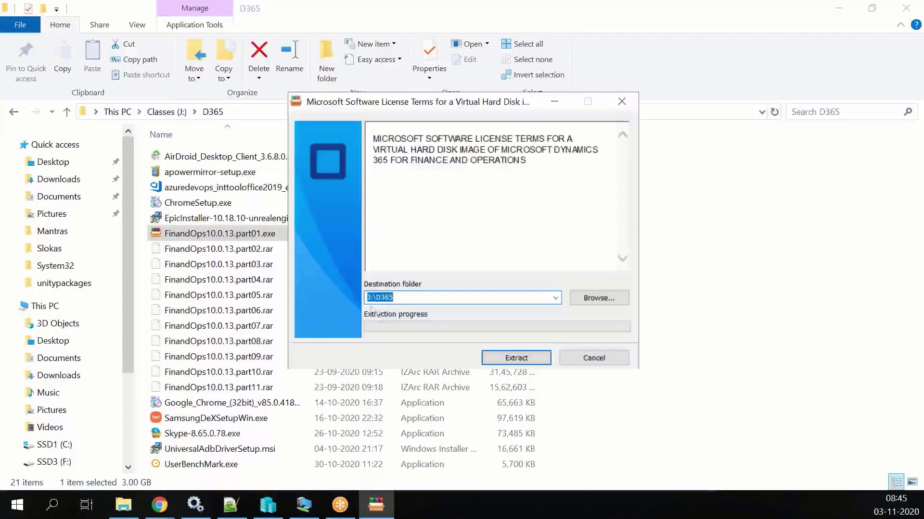
{"action": "left_click", "coordinate": [406, 297]}
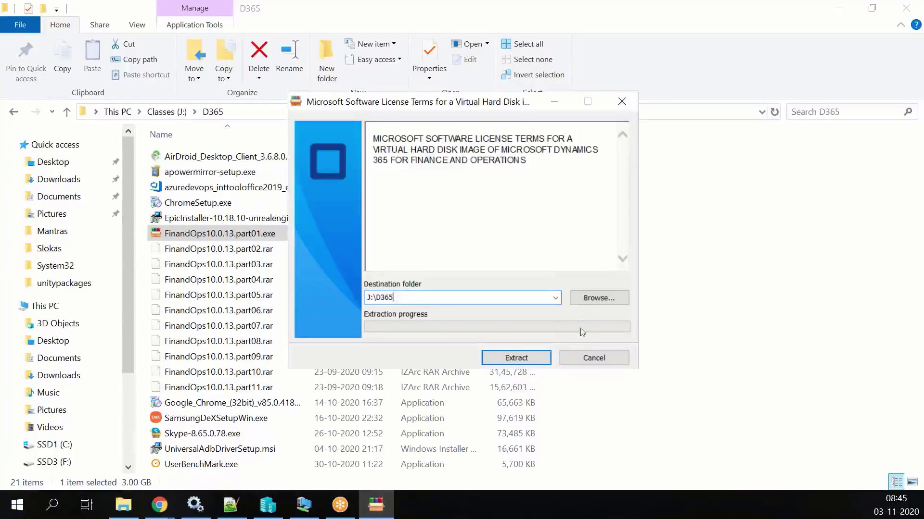
{"action": "left_click", "coordinate": [585, 358]}
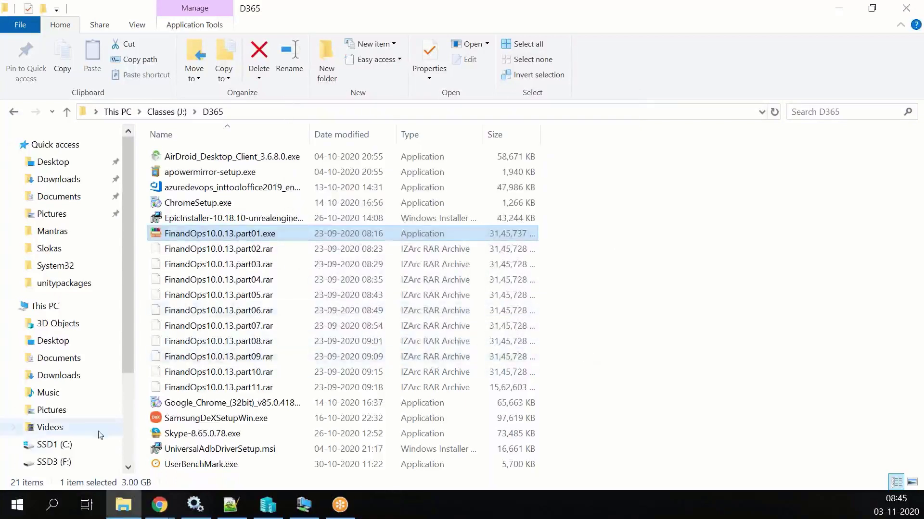
Open the SSD3 (F:) drive and select the FinandOps10.0.13.vhd disk image.
{"action": "left_click", "coordinate": [53, 462]}
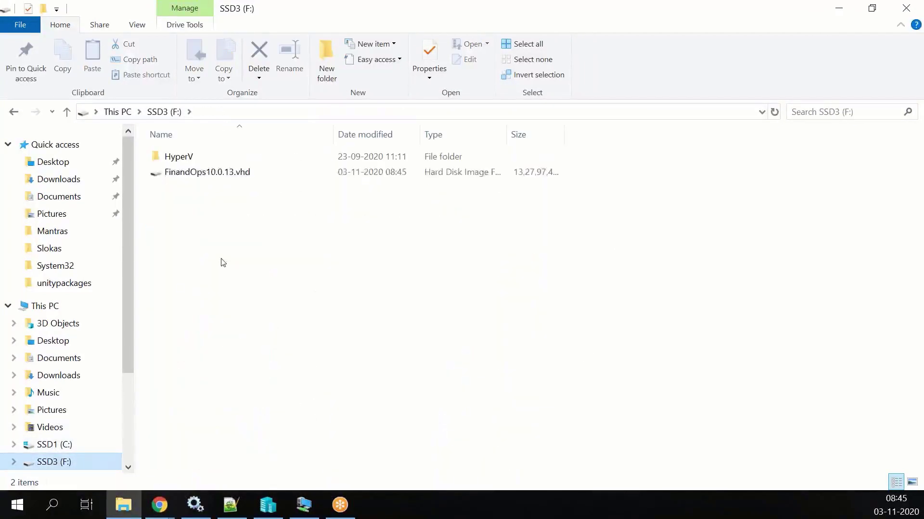
{"action": "left_click", "coordinate": [253, 178]}
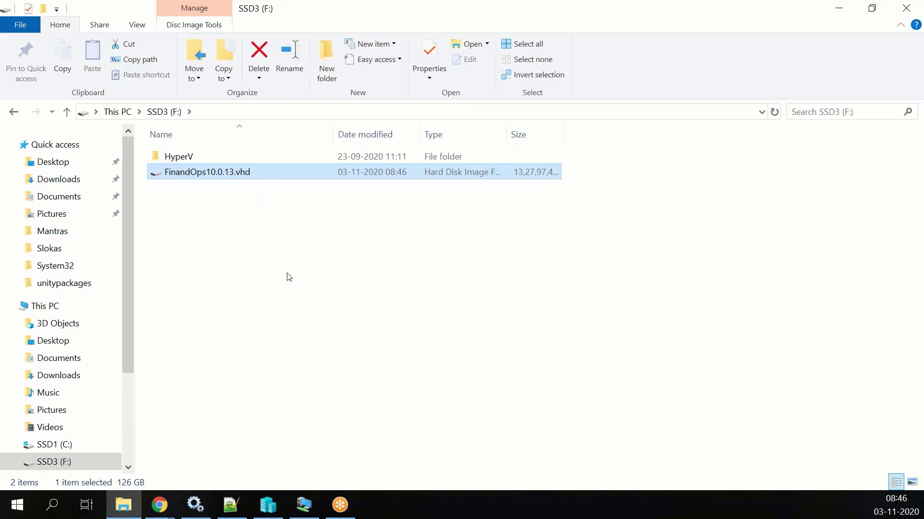
{"action": "right_click", "coordinate": [553, 503]}
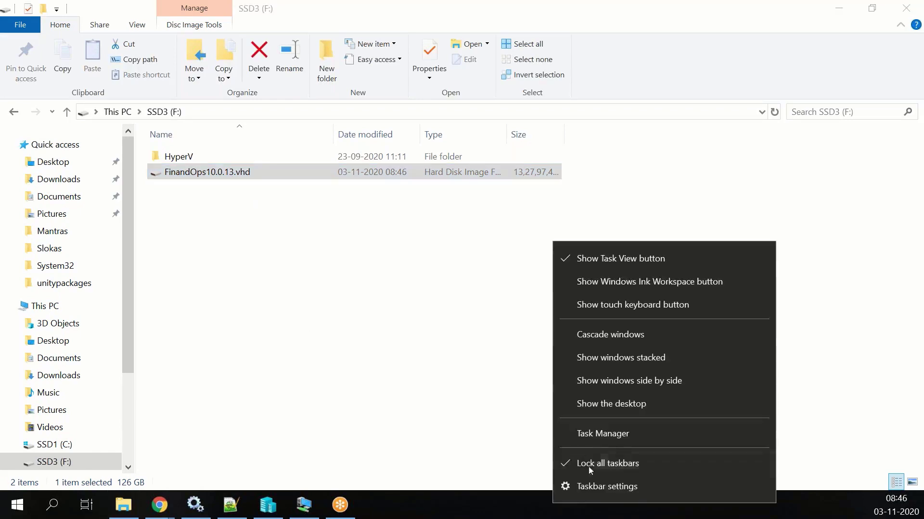
{"action": "left_click", "coordinate": [593, 437]}
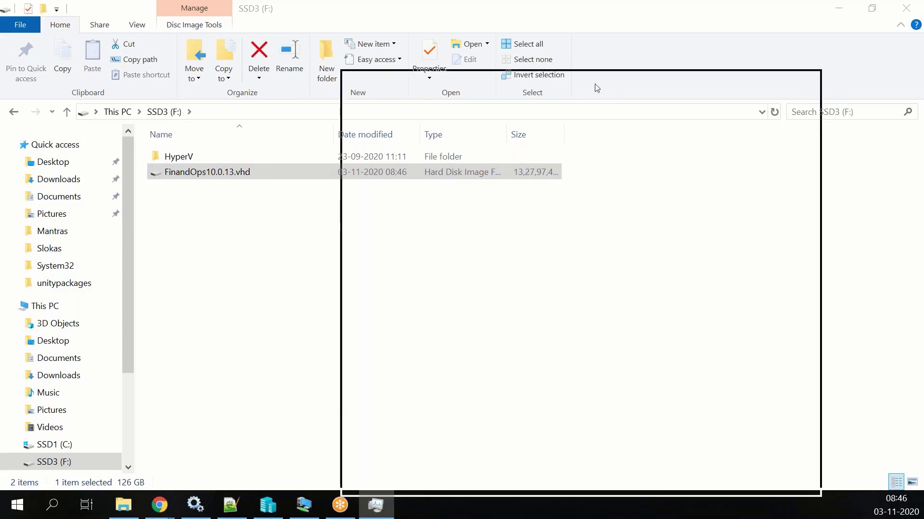
{"action": "left_click", "coordinate": [483, 118]}
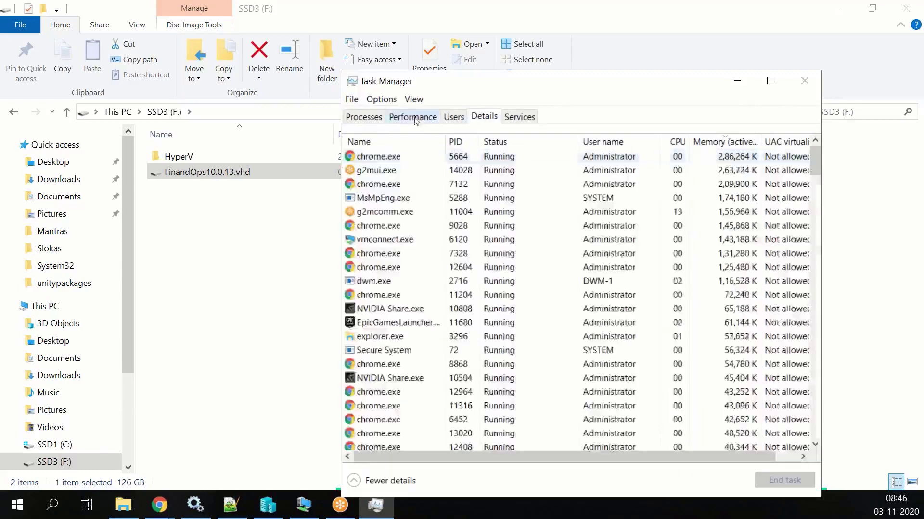
{"action": "left_click", "coordinate": [413, 118]}
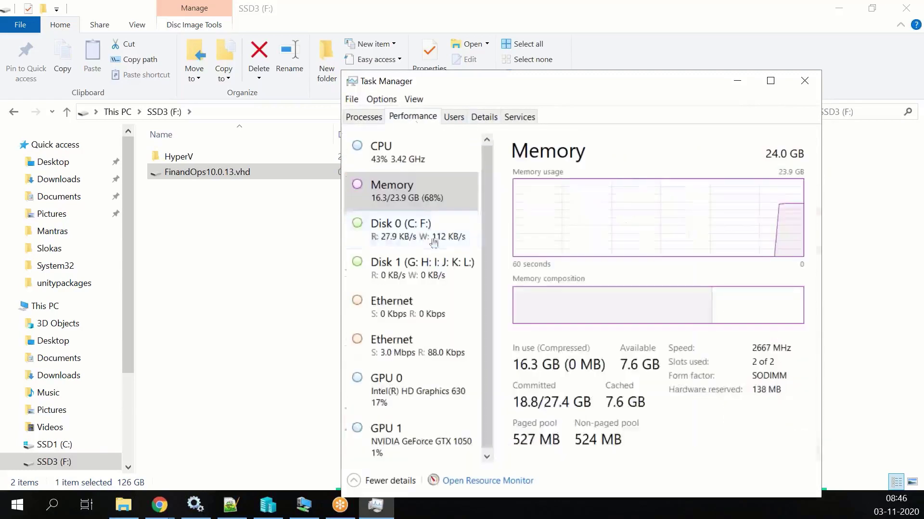
{"action": "left_click", "coordinate": [430, 157]}
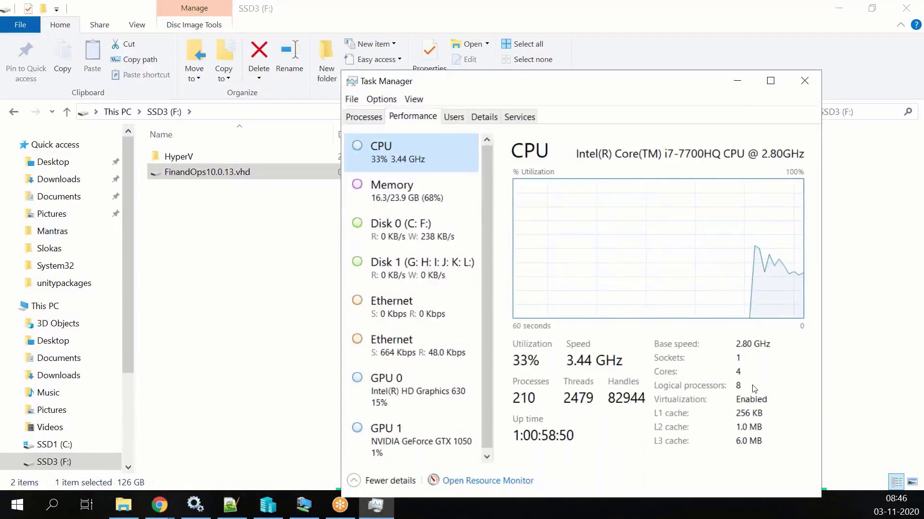
{"action": "left_click", "coordinate": [395, 191]}
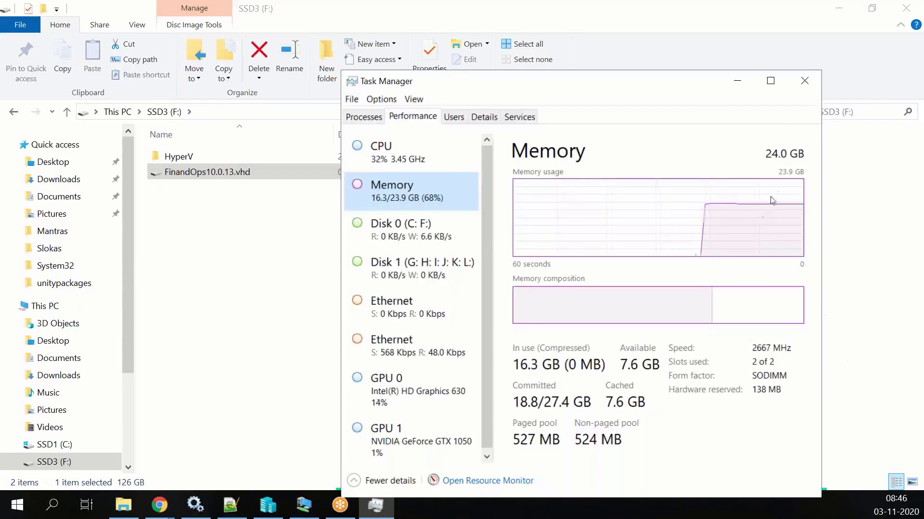
{"action": "left_click", "coordinate": [805, 80]}
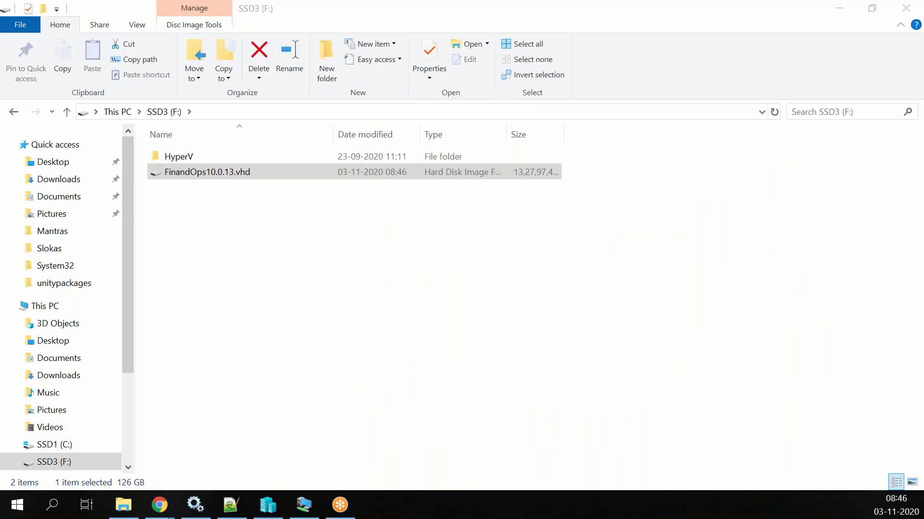
{"action": "left_click", "coordinate": [268, 505]}
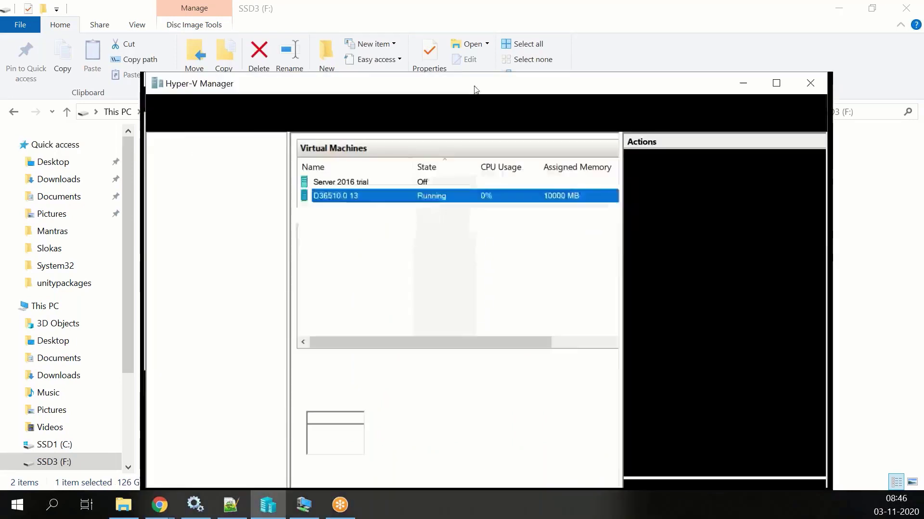
Launch Hyper-V Manager by searching 'hyper' from the Start menu.
{"action": "double_click", "coordinate": [464, 91]}
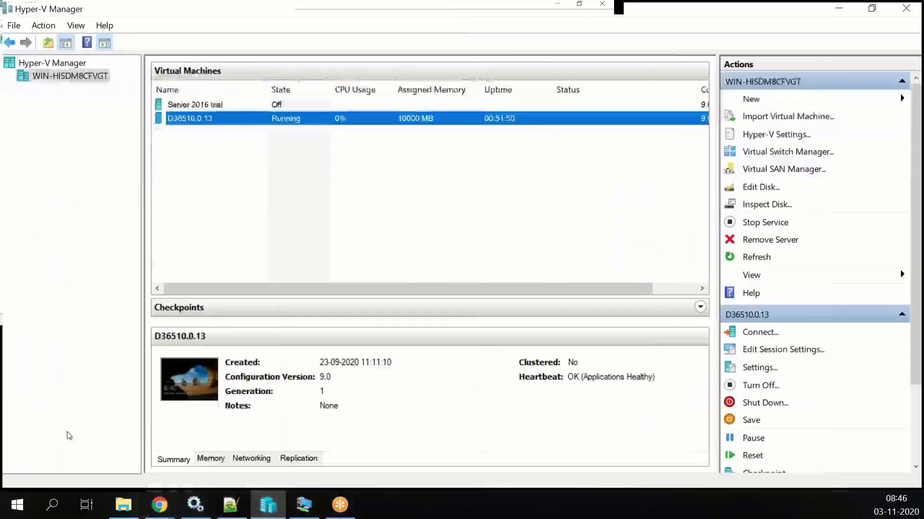
{"action": "left_click", "coordinate": [15, 508]}
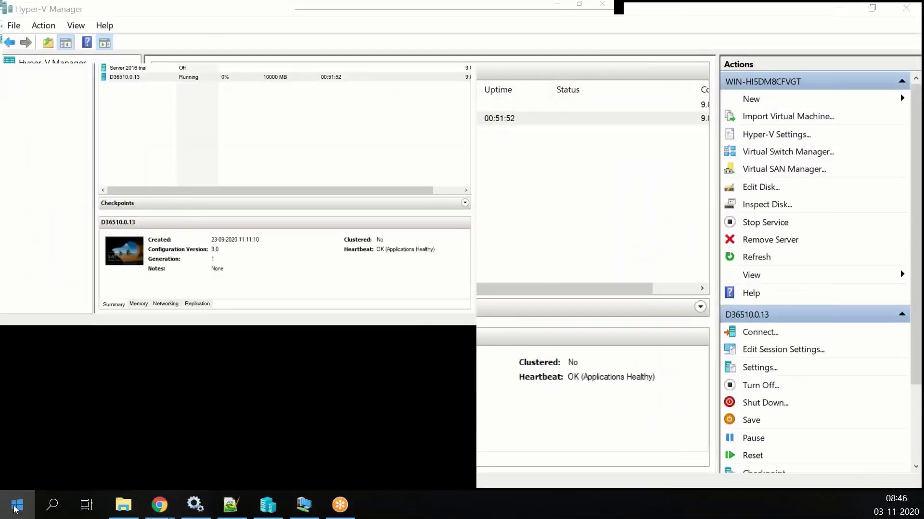
{"action": "type", "text": "hyper"}
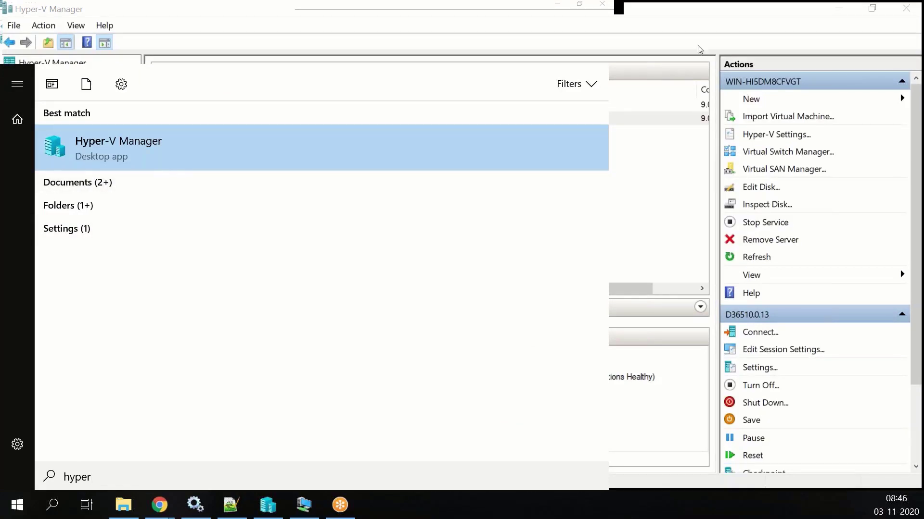
{"action": "left_click", "coordinate": [701, 21]}
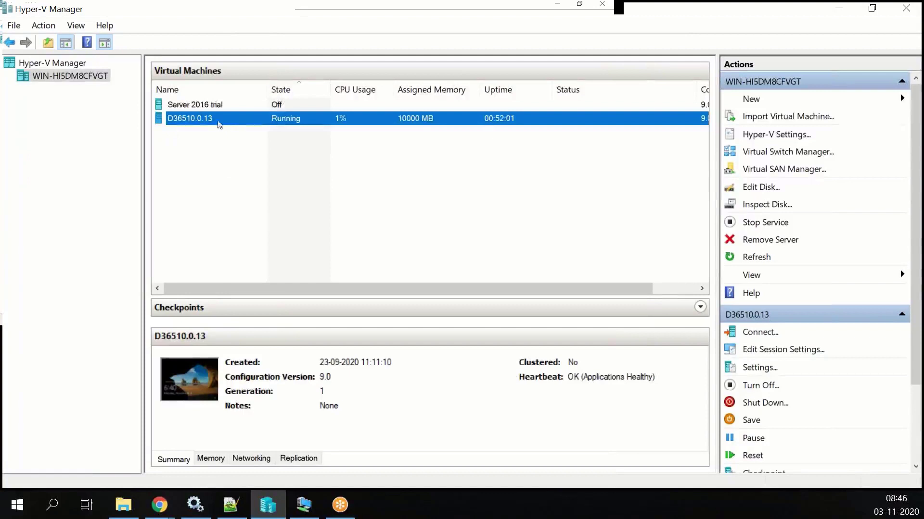
Launch the New Virtual Machine Wizard from the host server's New menu.
{"action": "right_click", "coordinate": [63, 77]}
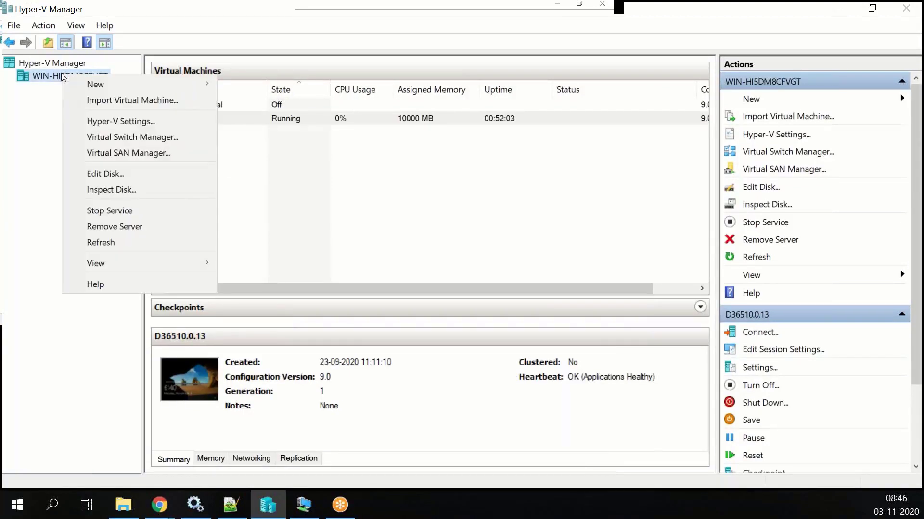
{"action": "mouse_move", "coordinate": [88, 85]}
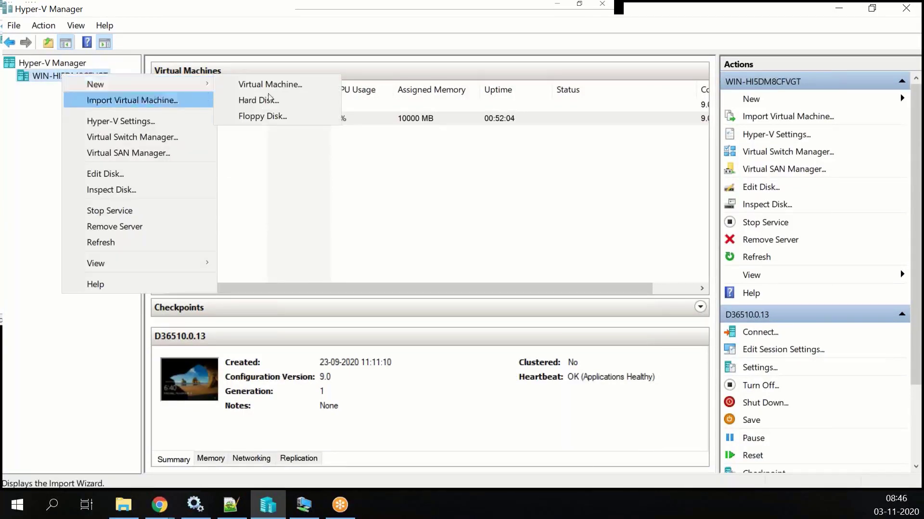
{"action": "left_click", "coordinate": [297, 85]}
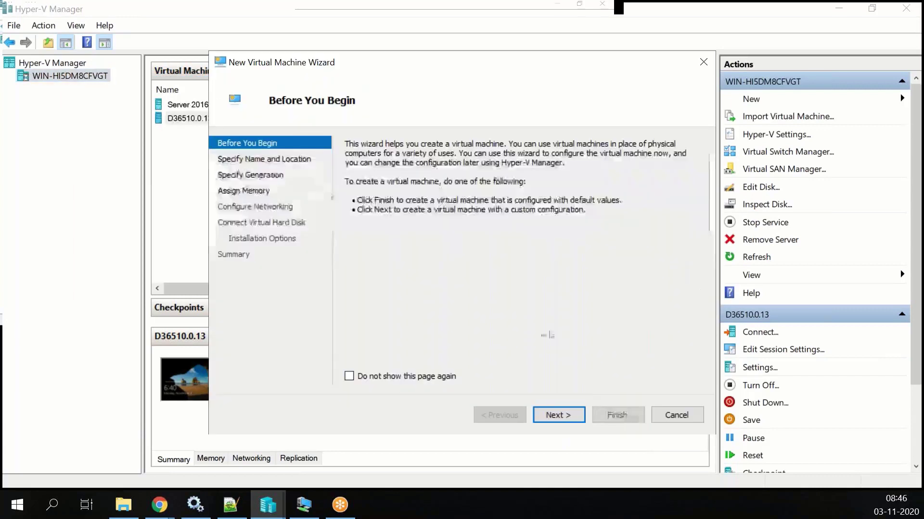
Name the new machine D36510.0.13 and keep Generation 1.
{"action": "left_click", "coordinate": [556, 416]}
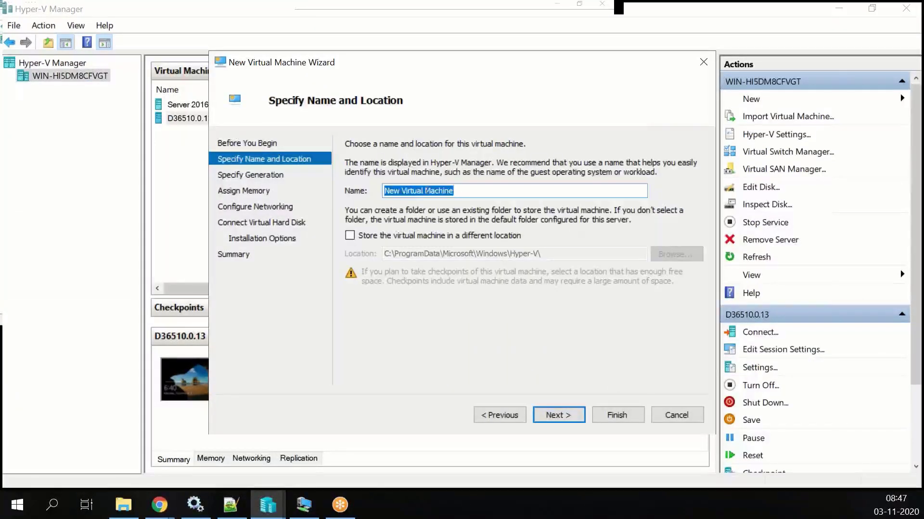
{"action": "type", "text": "D36510.0.13"}
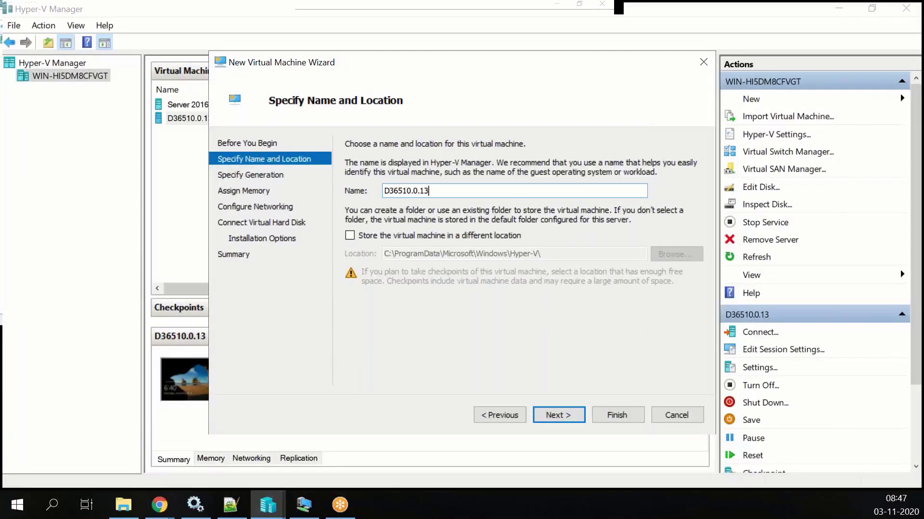
{"action": "left_click", "coordinate": [553, 414]}
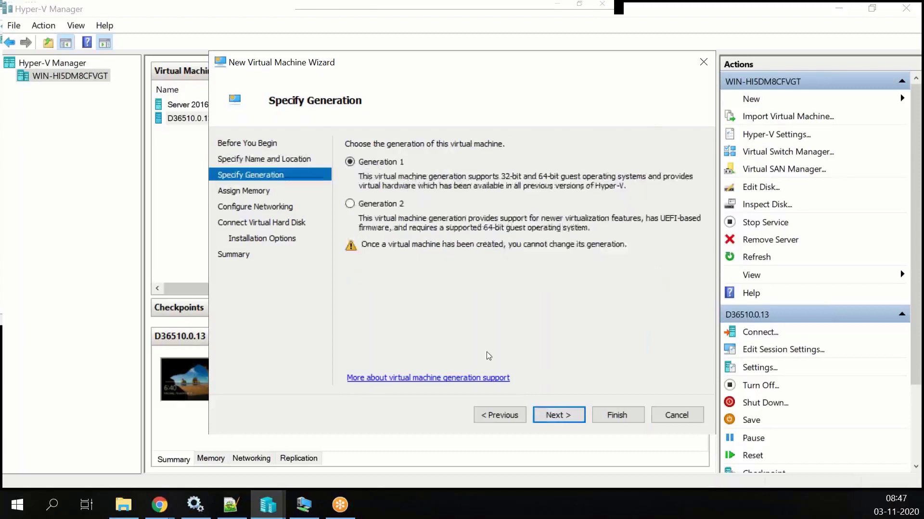
{"action": "left_click", "coordinate": [557, 416]}
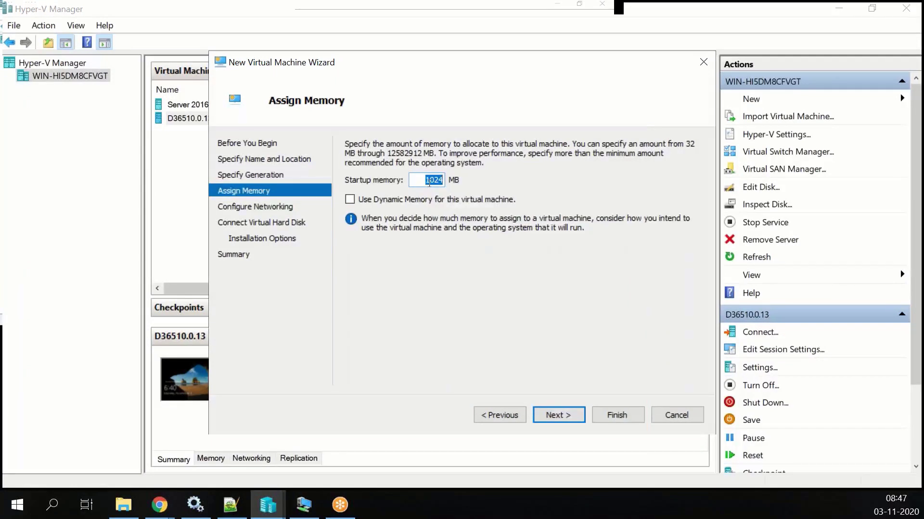
Give it 4096 MB startup memory with Dynamic Memory enabled.
{"action": "type", "text": "4096"}
{"action": "left_click", "coordinate": [422, 200]}
{"action": "left_click", "coordinate": [557, 414]}
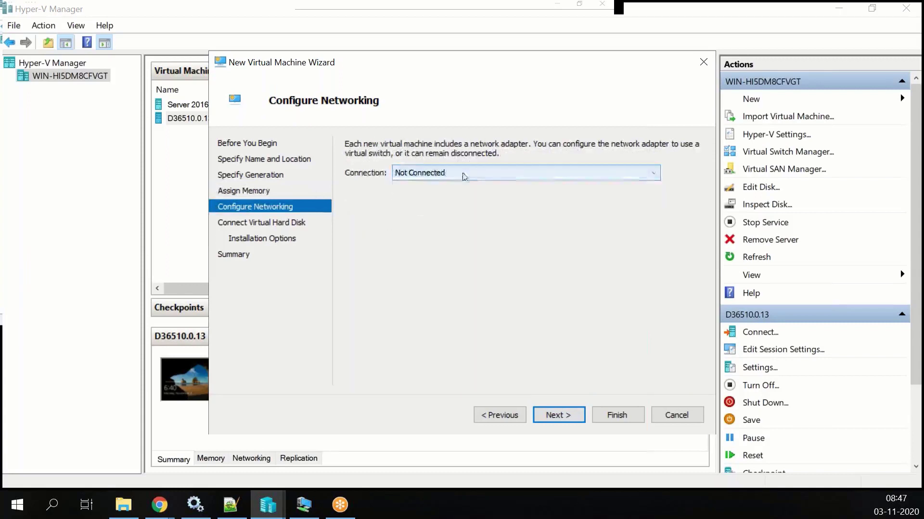
Connect the new machine's network to the Default switch.
{"action": "left_click", "coordinate": [449, 176]}
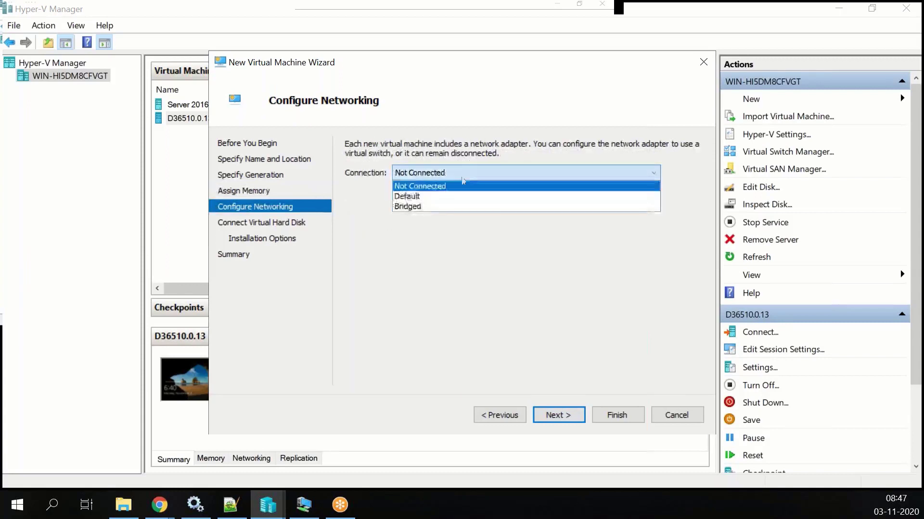
{"action": "left_click", "coordinate": [430, 197]}
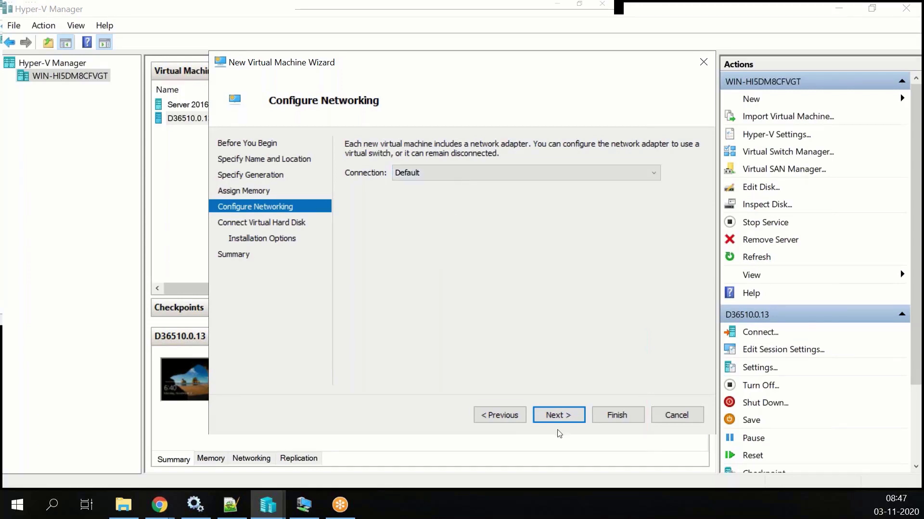
{"action": "left_click", "coordinate": [563, 416]}
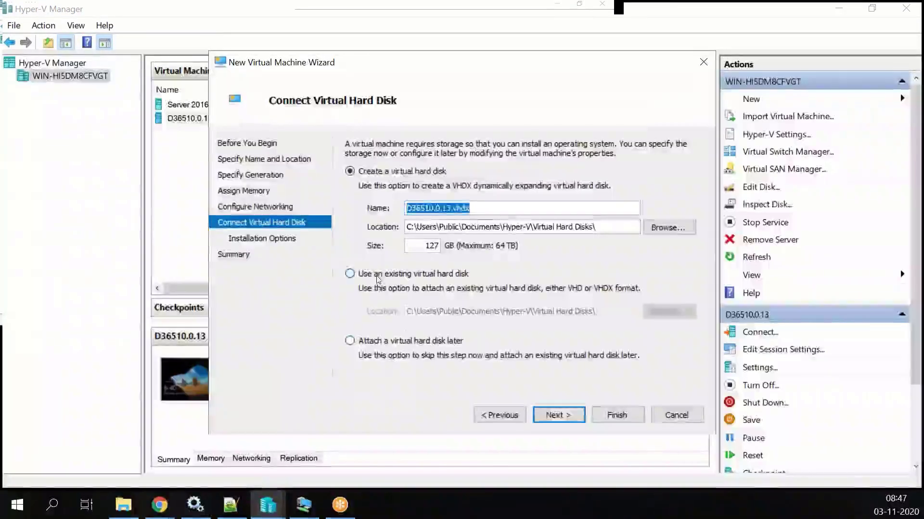
Attach the existing F:\FinandOps10.0.13.vhd disk and go on to the summary.
{"action": "left_click", "coordinate": [349, 274]}
{"action": "left_click", "coordinate": [669, 312]}
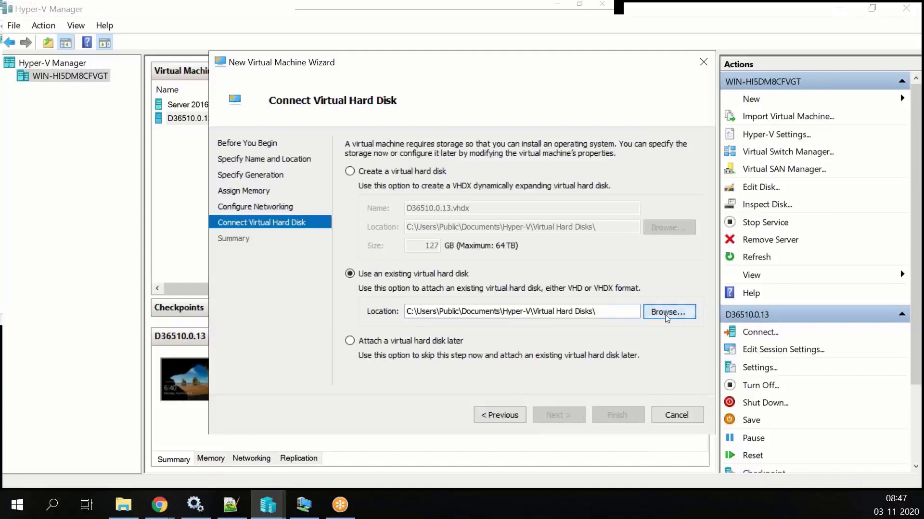
{"action": "left_click", "coordinate": [280, 315]}
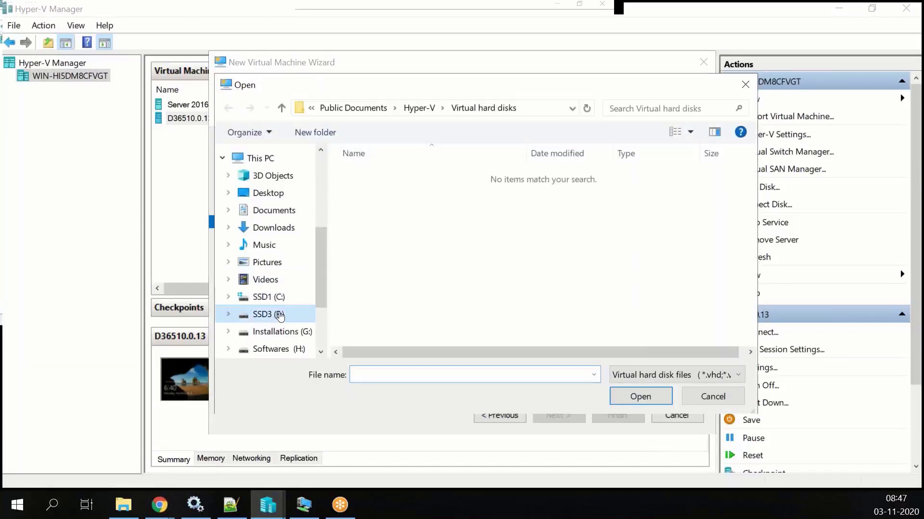
{"action": "left_click", "coordinate": [374, 192]}
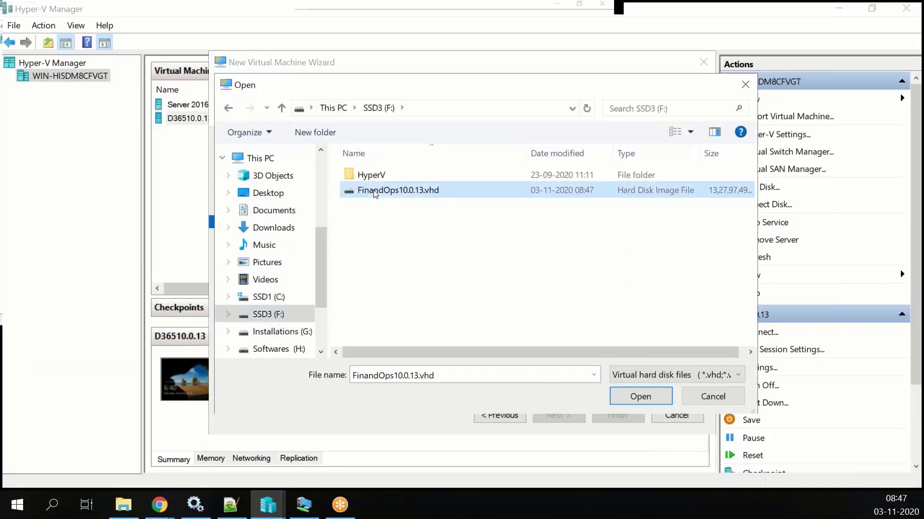
{"action": "left_click", "coordinate": [641, 396]}
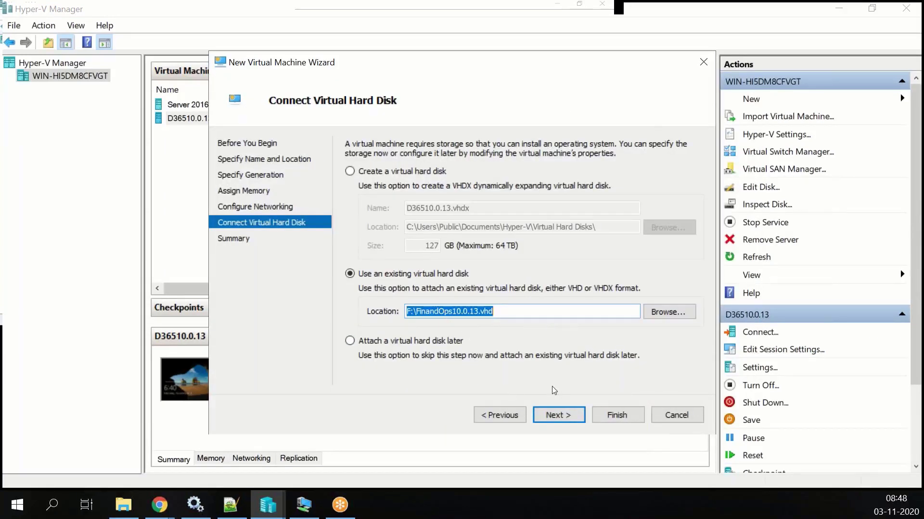
{"action": "left_click", "coordinate": [564, 415]}
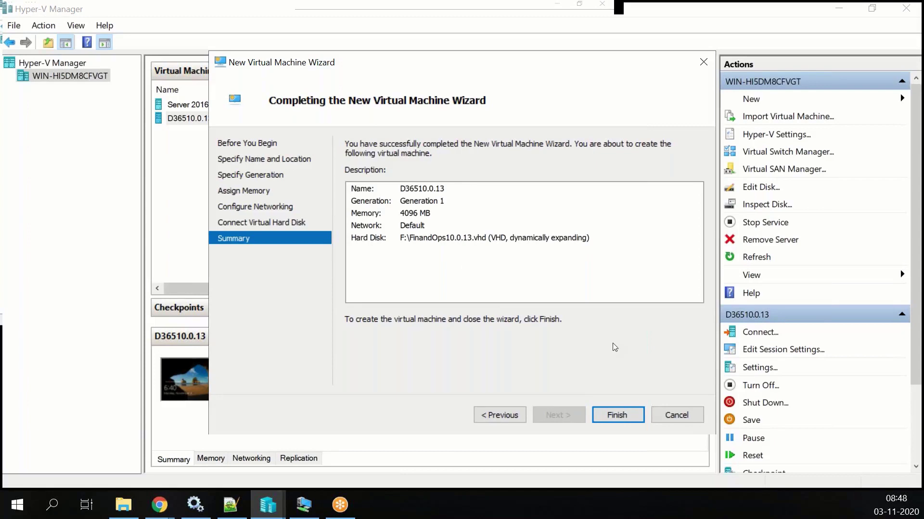
Cancel the wizard, close the stray connection window and turn off D36510.0.13.
{"action": "left_click", "coordinate": [672, 417]}
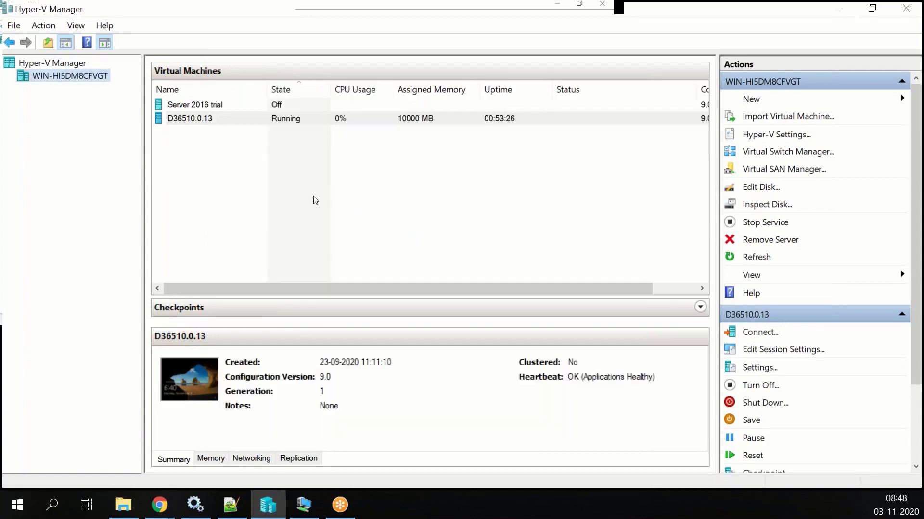
{"action": "right_click", "coordinate": [237, 120]}
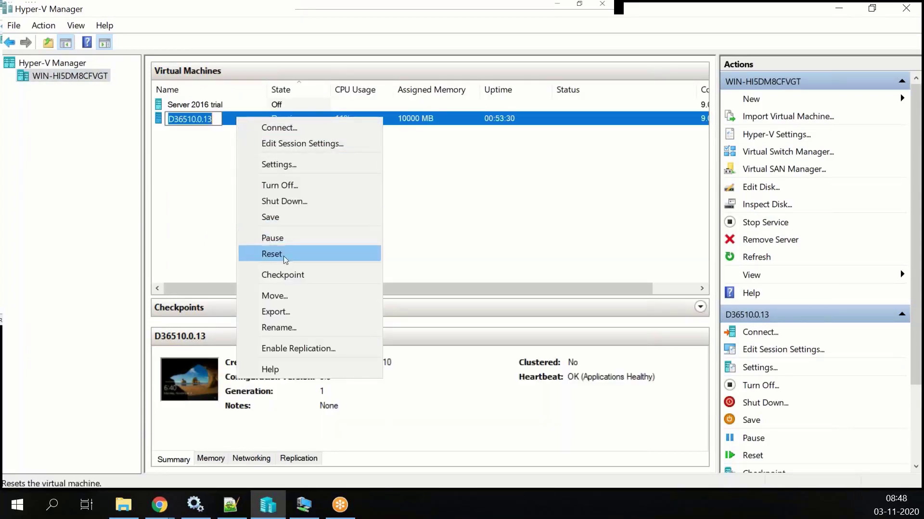
{"action": "left_click", "coordinate": [188, 171]}
{"action": "left_click", "coordinate": [254, 120]}
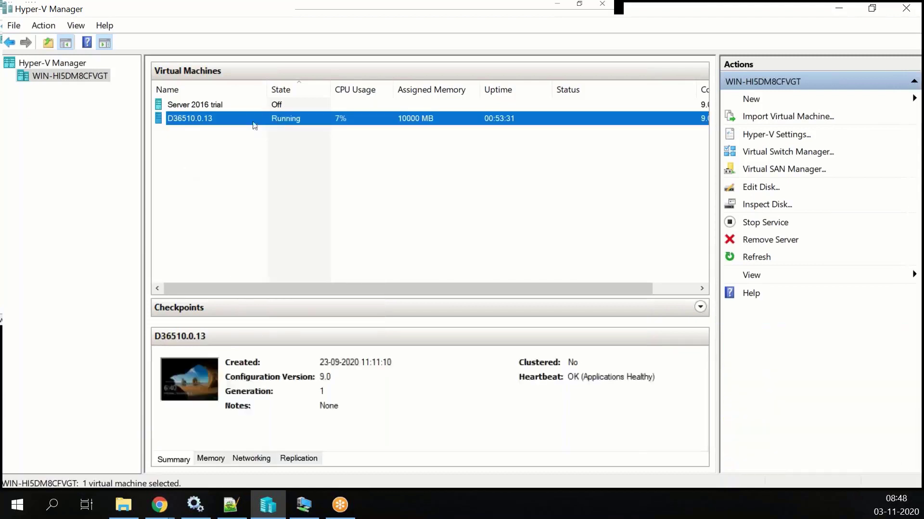
{"action": "right_click", "coordinate": [283, 121]}
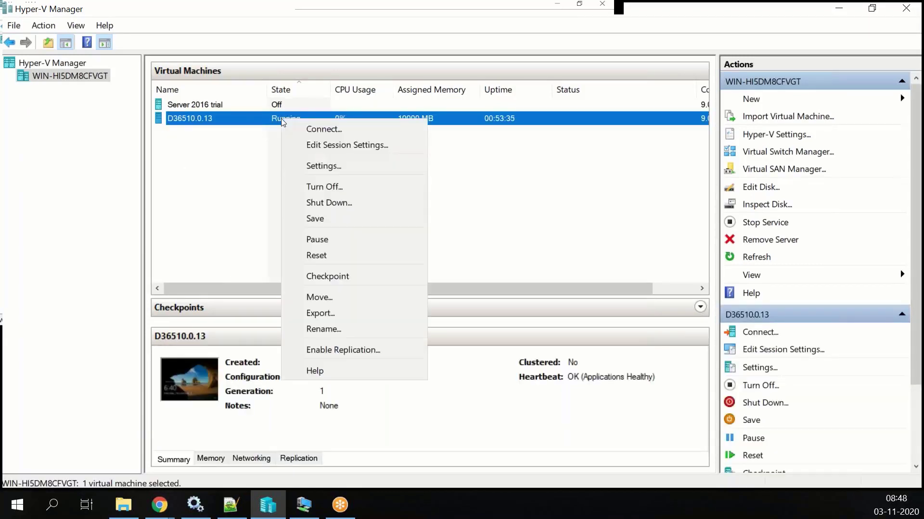
{"action": "left_click", "coordinate": [215, 252]}
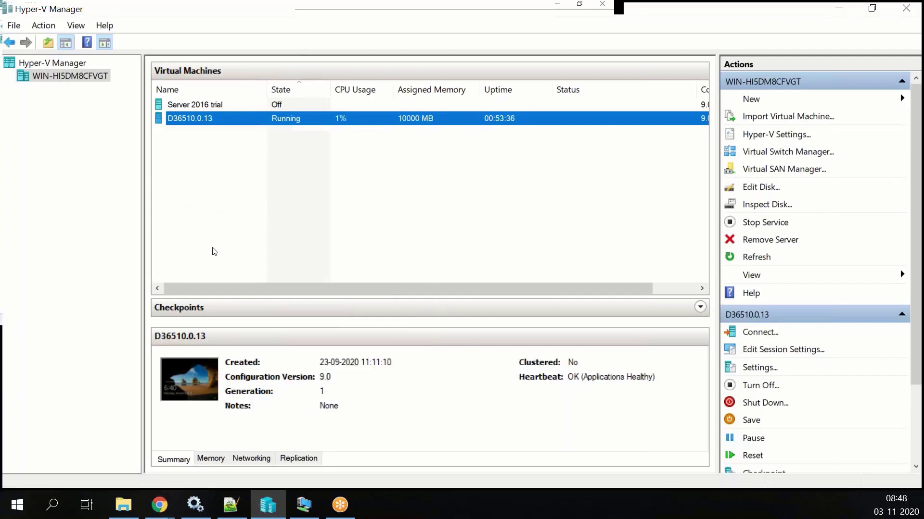
{"action": "left_click", "coordinate": [215, 252]}
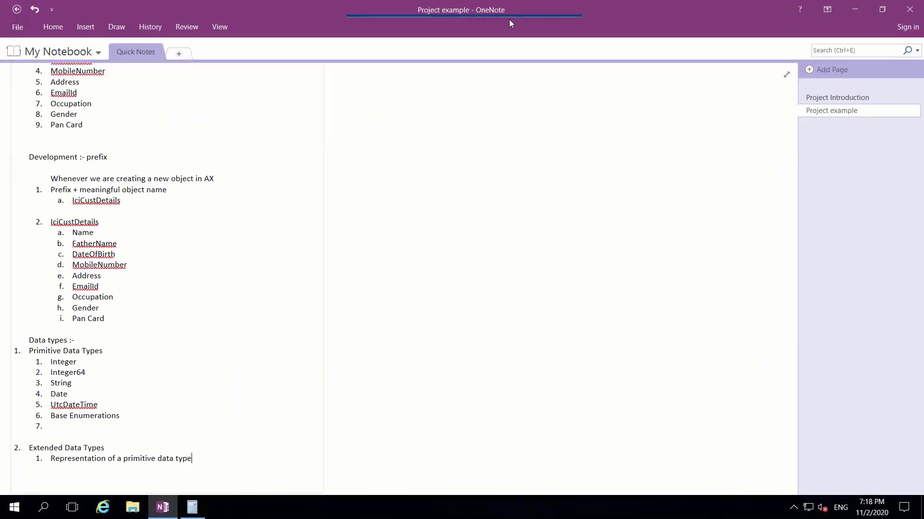
{"action": "mouse_move", "coordinate": [511, 17]}
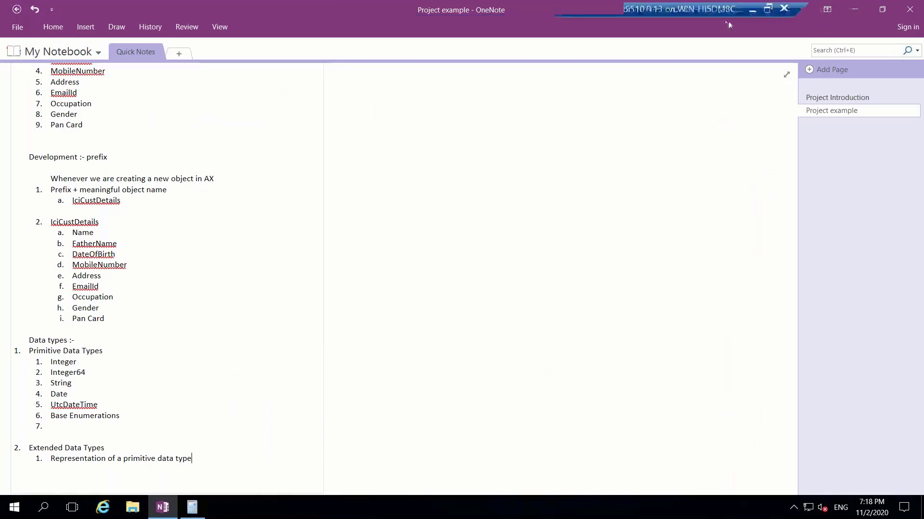
{"action": "left_click", "coordinate": [788, 9]}
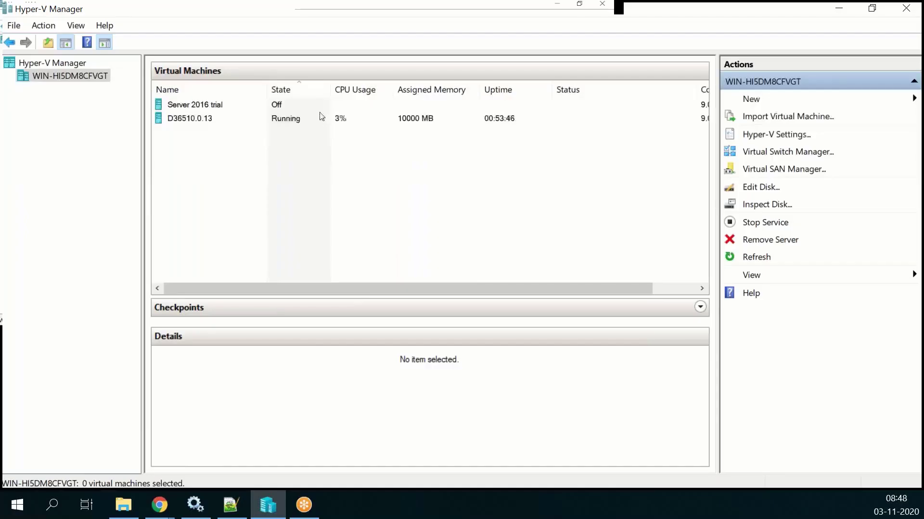
{"action": "right_click", "coordinate": [321, 118]}
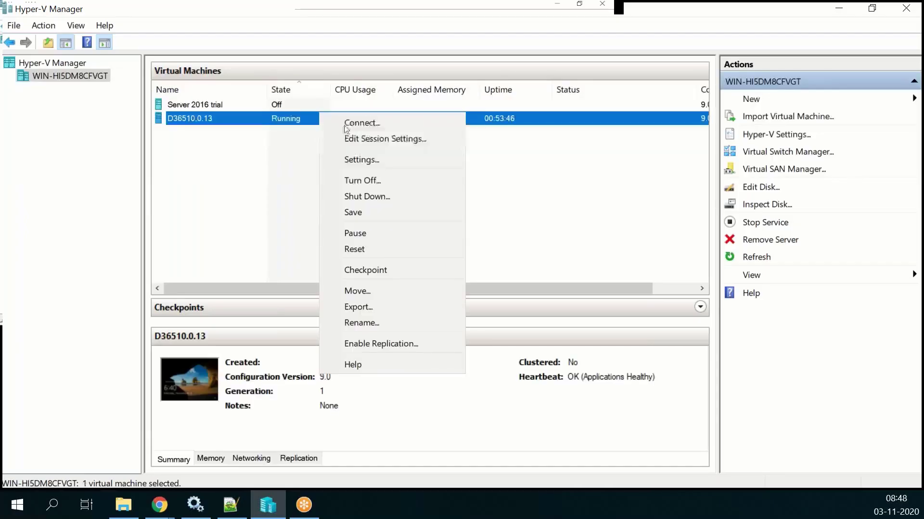
{"action": "left_click", "coordinate": [370, 181]}
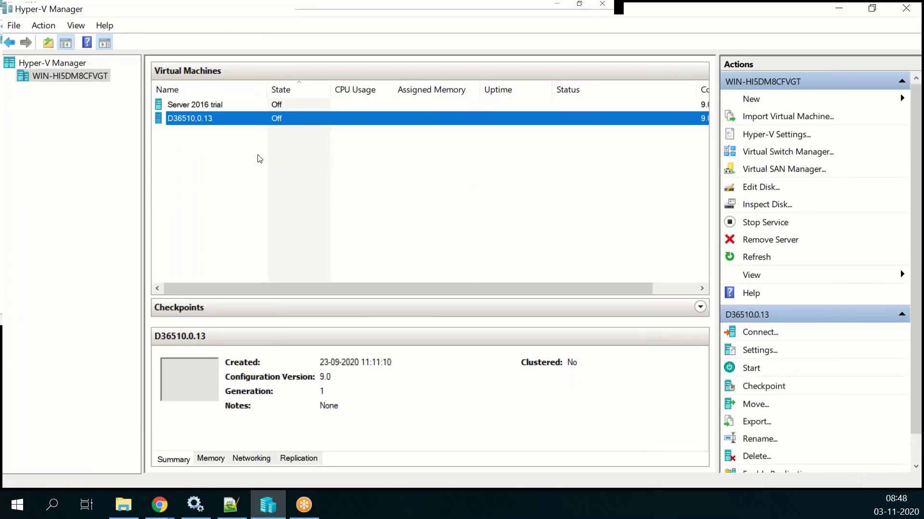
Start D36510.0.13 and connect to it.
{"action": "right_click", "coordinate": [237, 121]}
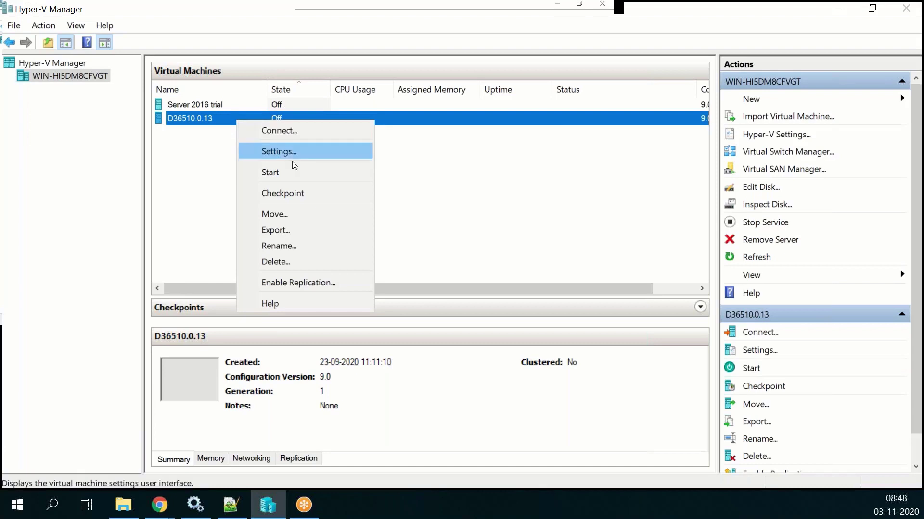
{"action": "left_click", "coordinate": [293, 173]}
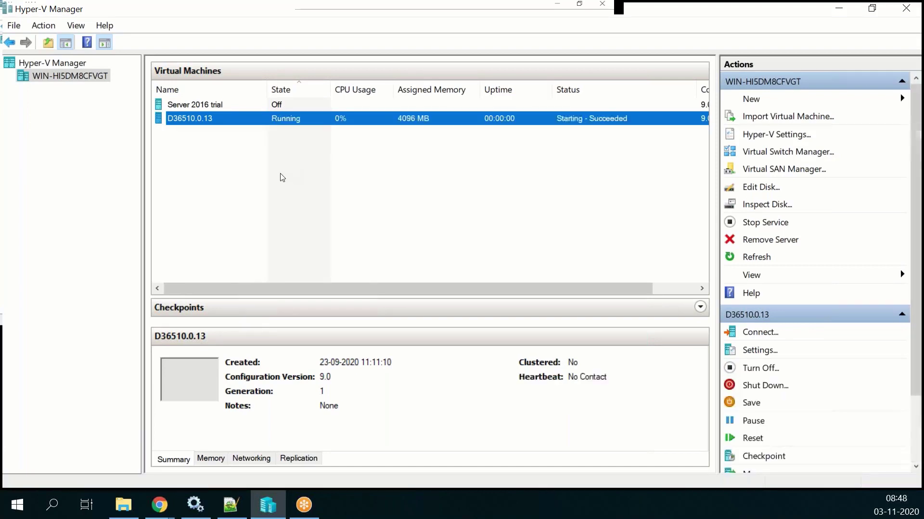
{"action": "right_click", "coordinate": [355, 124]}
{"action": "left_click", "coordinate": [380, 129]}
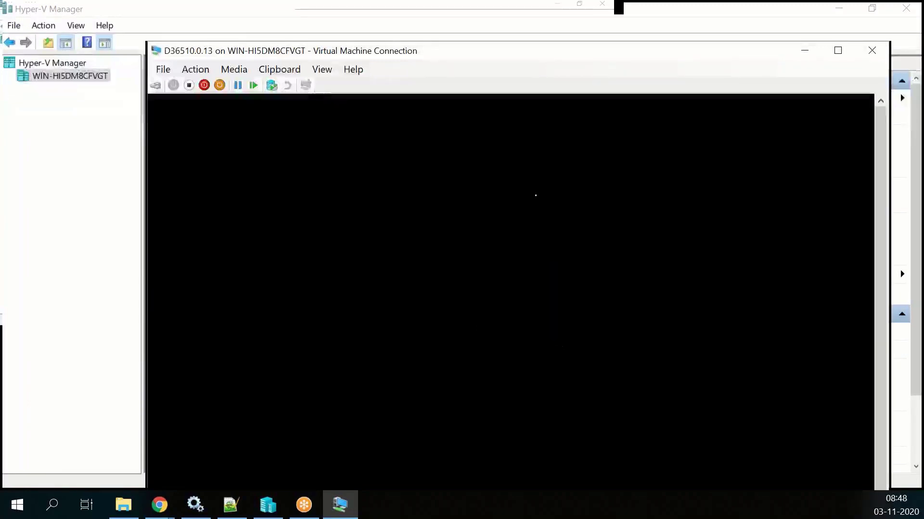
Maximize the VM window and sign in as Administrator with the account password.
{"action": "left_click", "coordinate": [846, 53]}
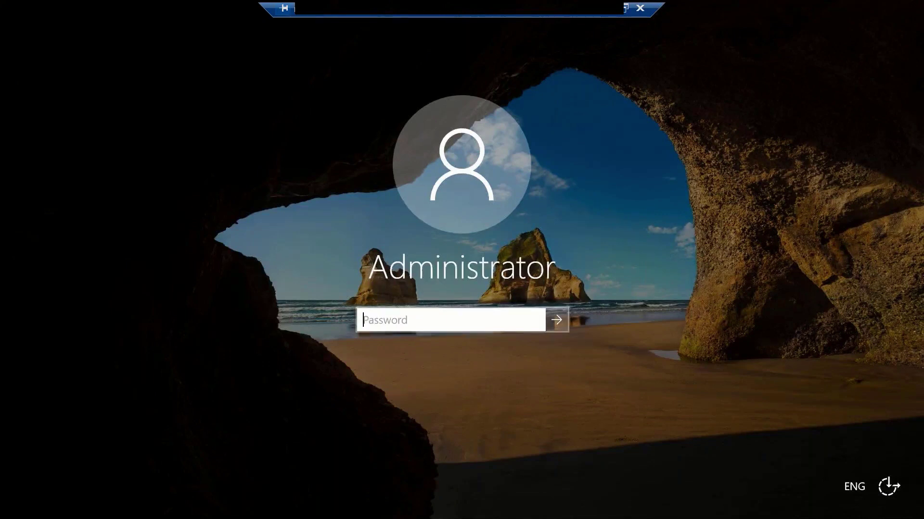
{"action": "type", "text": "**********"}
{"action": "key", "text": "Return"}
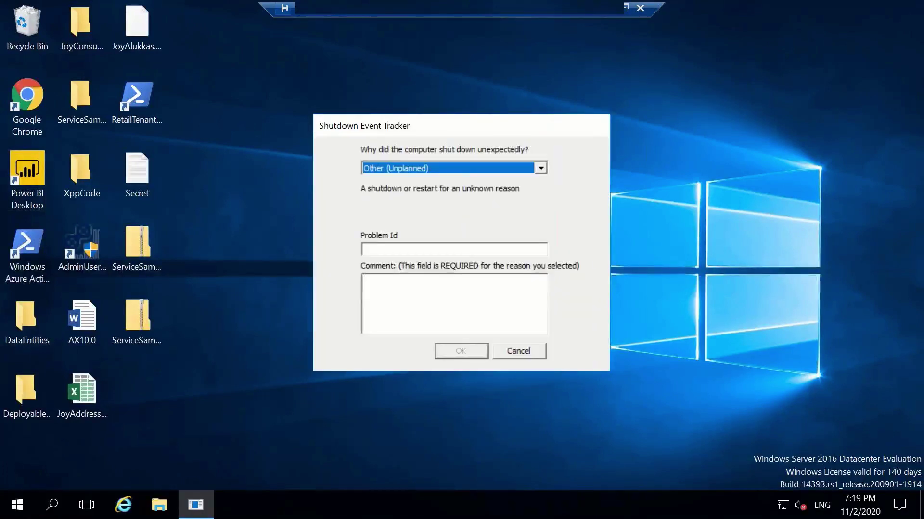
Cancel the Shutdown Event Tracker and run AdminUserProvisioning as administrator, approving UAC.
{"action": "left_click", "coordinate": [522, 352]}
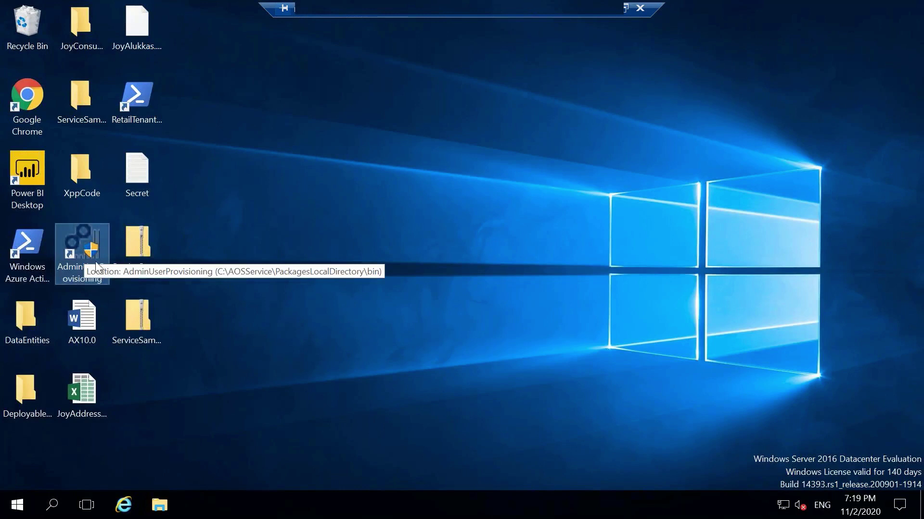
{"action": "right_click", "coordinate": [75, 243]}
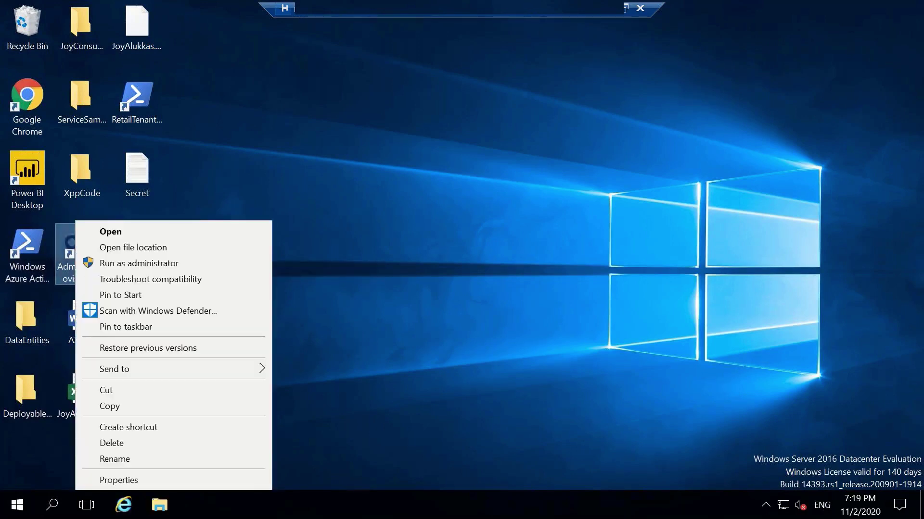
{"action": "left_click", "coordinate": [111, 264]}
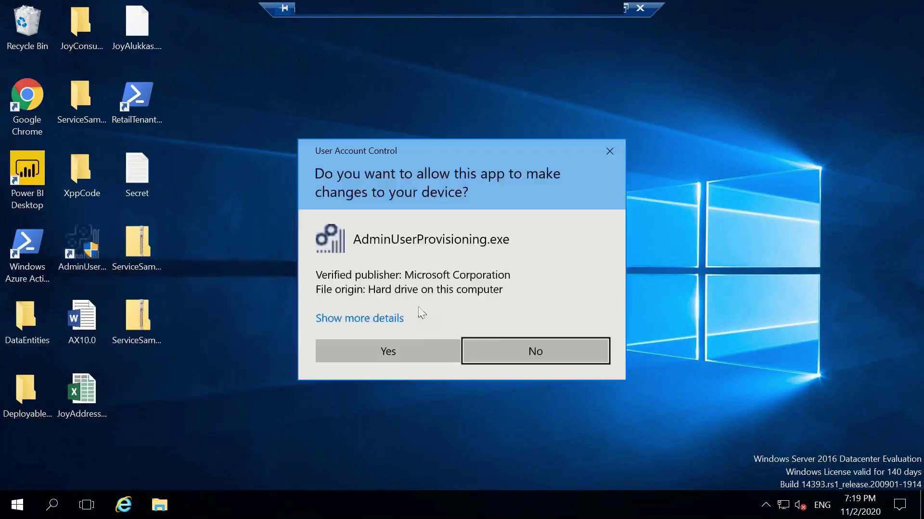
{"action": "left_click", "coordinate": [413, 348]}
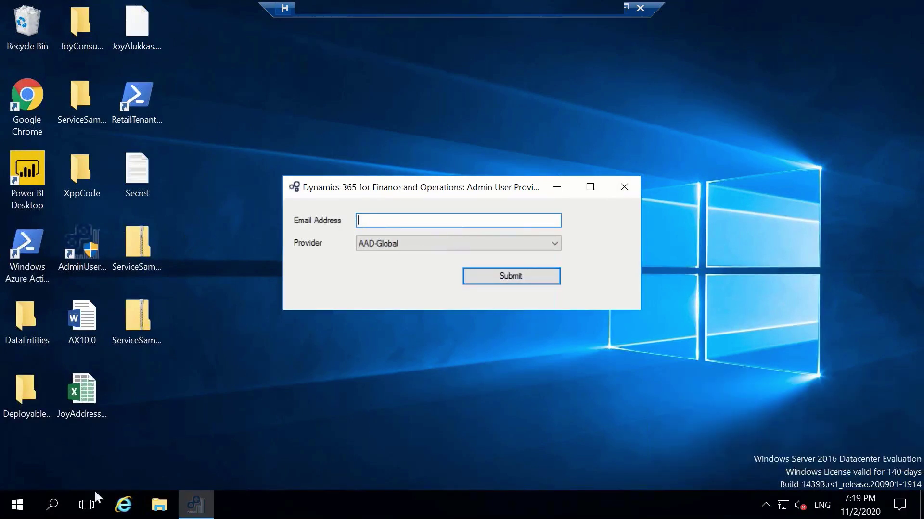
{"action": "left_click", "coordinate": [57, 503]}
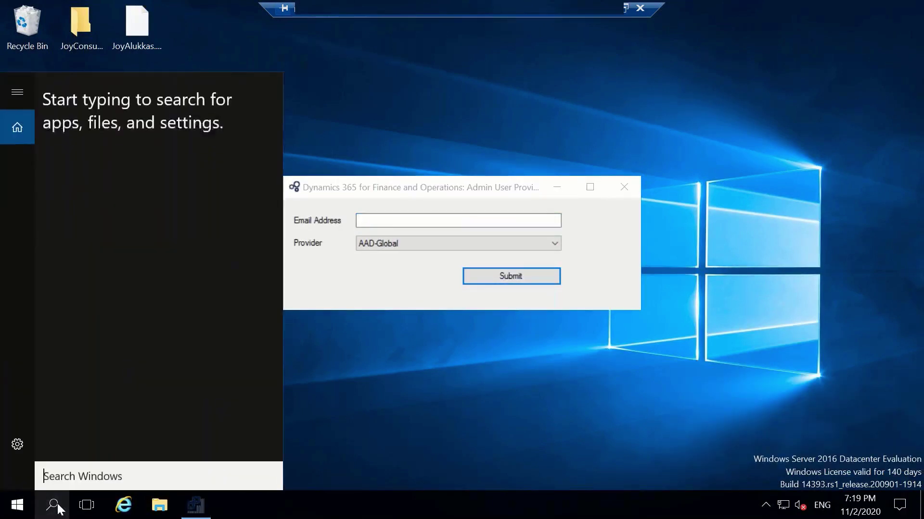
Open Services full screen and find the Dynamics 365 services, widening the Name column.
{"action": "type", "text": "servi"}
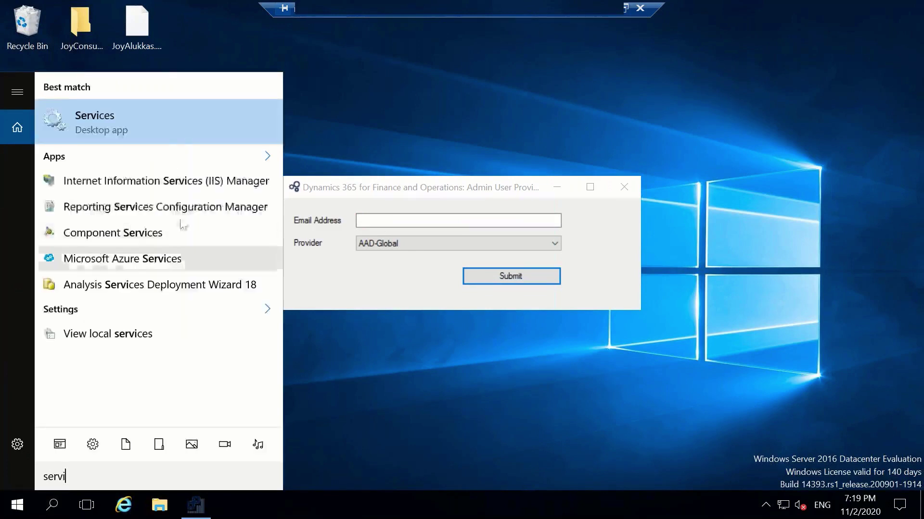
{"action": "left_click", "coordinate": [166, 126]}
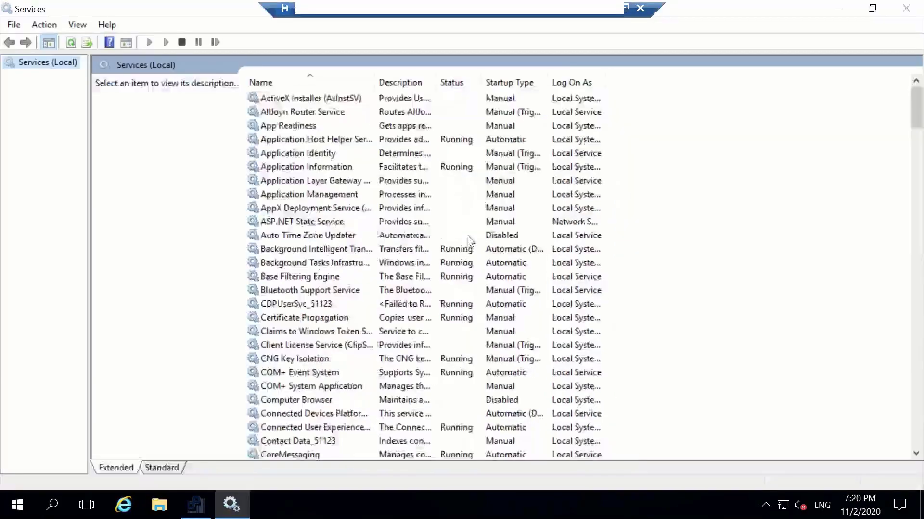
{"action": "left_click", "coordinate": [465, 235]}
{"action": "key", "text": "m"}
{"action": "key", "text": "i"}
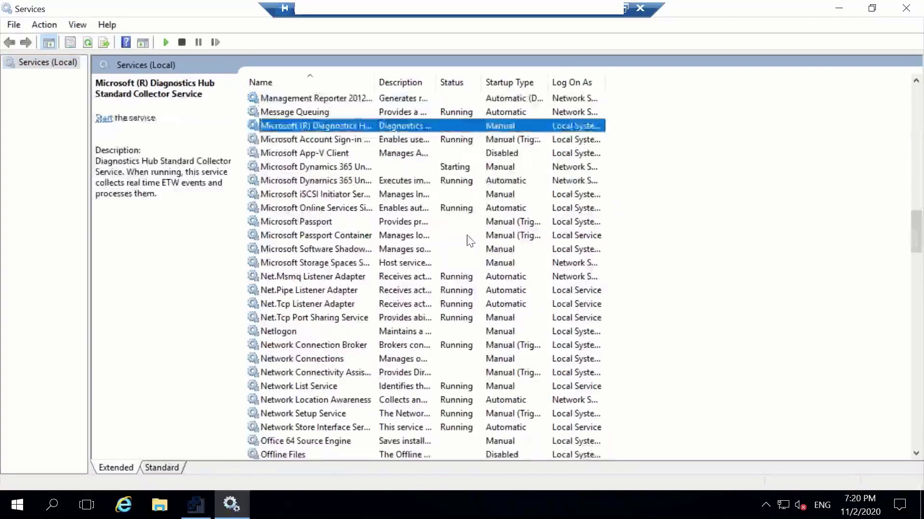
{"action": "left_click", "coordinate": [380, 167]}
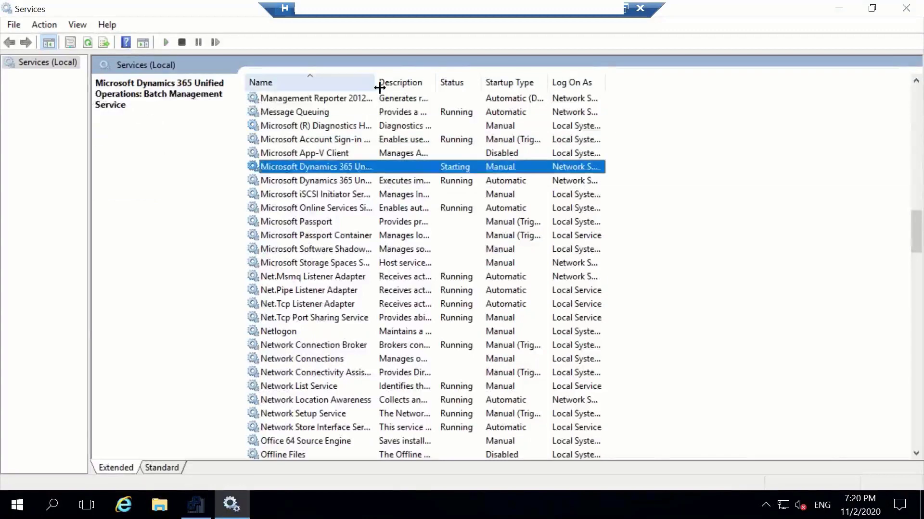
{"action": "left_click_drag", "start_coordinate": [376, 76], "coordinate": [608, 76]}
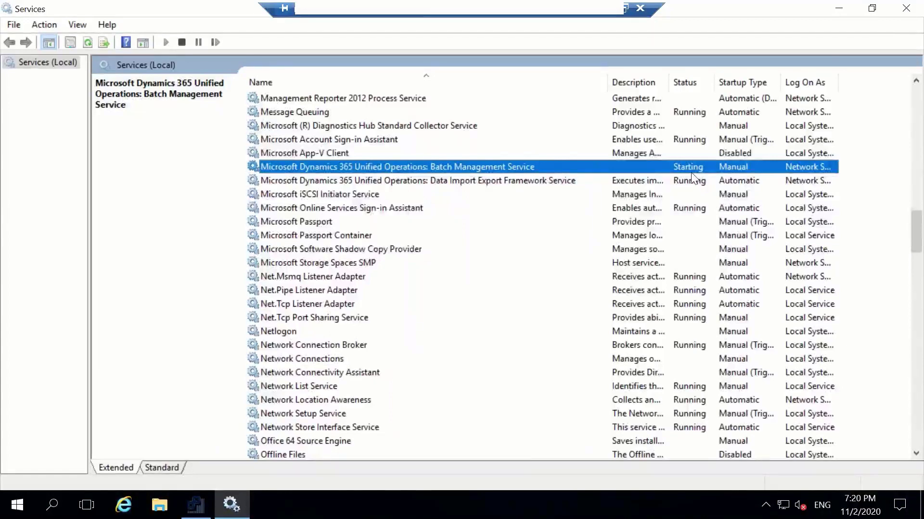
Check the SQL Server (MSSQLSERVER) service, then minimize Services.
{"action": "type", "text": "sql"}
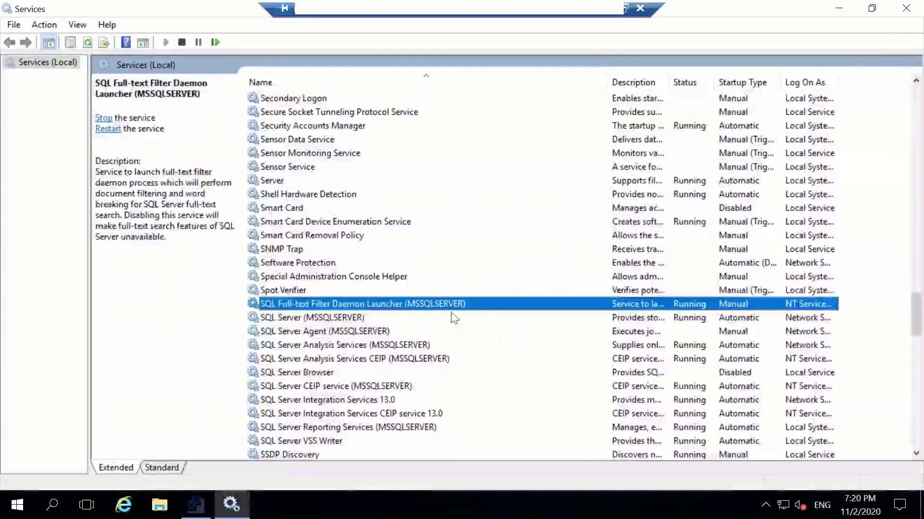
{"action": "left_click", "coordinate": [447, 317]}
{"action": "scroll", "coordinate": [446, 317], "scroll_direction": "down", "scroll_amount": 3}
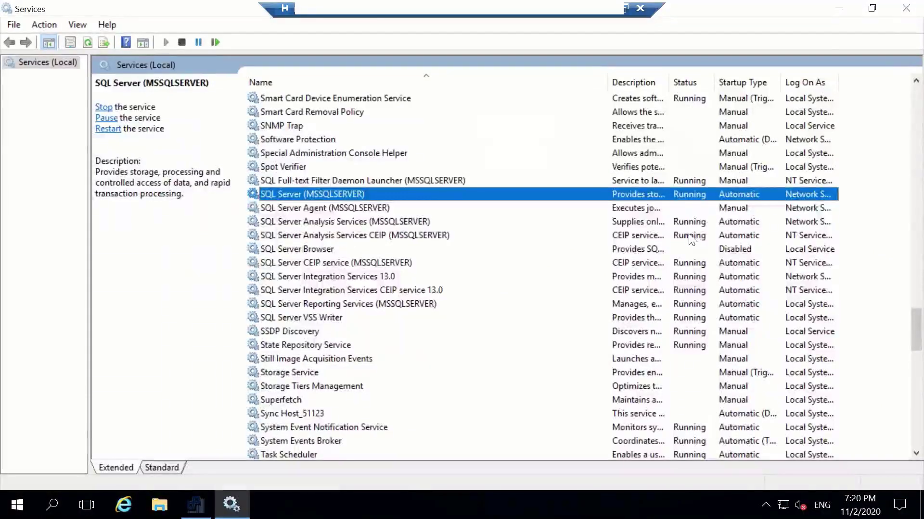
{"action": "left_click", "coordinate": [837, 10]}
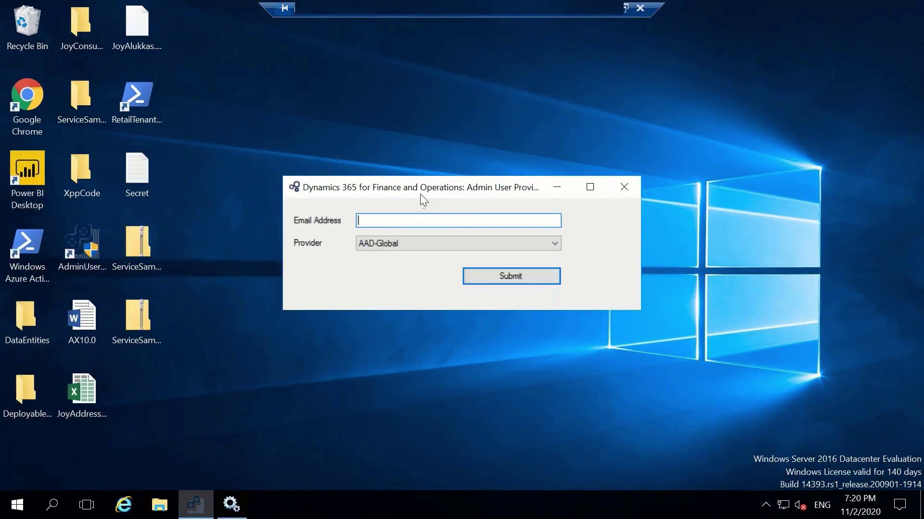
Close the Dynamics 365 Admin User Provisioning window to return to the empty desktop.
{"action": "left_click", "coordinate": [621, 190]}
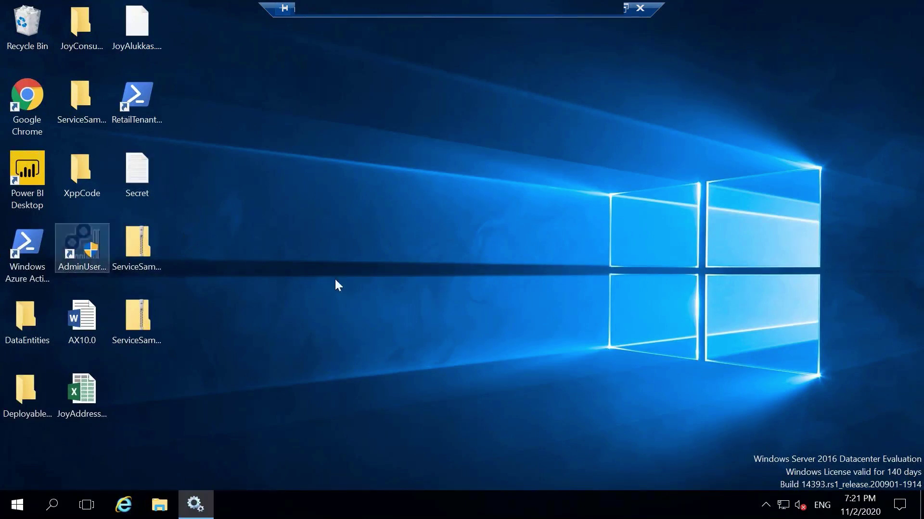
Find and launch IIS Manager by searching for 'iis'.
{"action": "left_click", "coordinate": [49, 505]}
{"action": "type", "text": "iis"}
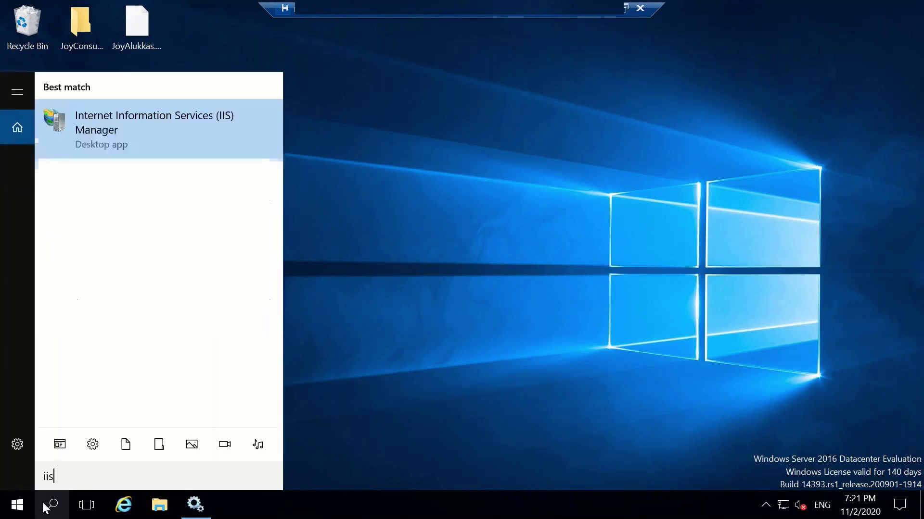
{"action": "left_click", "coordinate": [212, 139]}
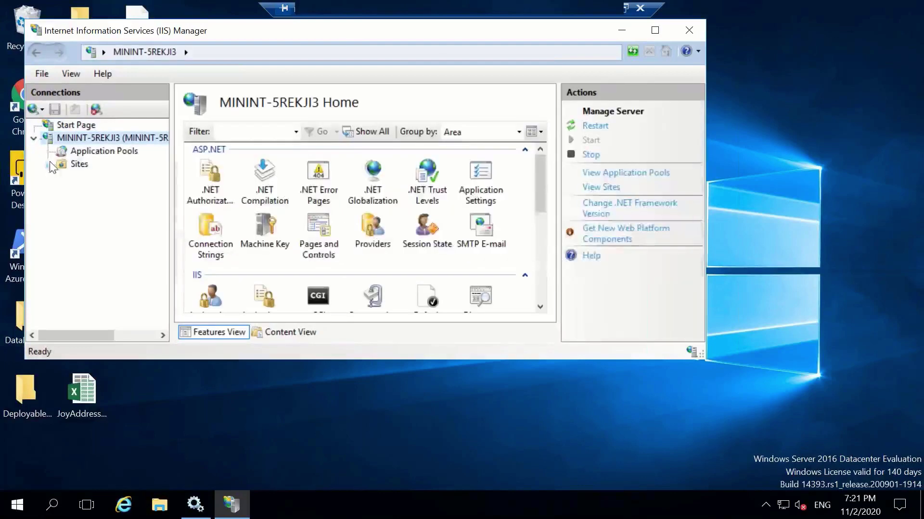
Select the AOSService site under Sites and browse it over *:443 (https).
{"action": "left_click", "coordinate": [48, 164]}
{"action": "left_click", "coordinate": [106, 177]}
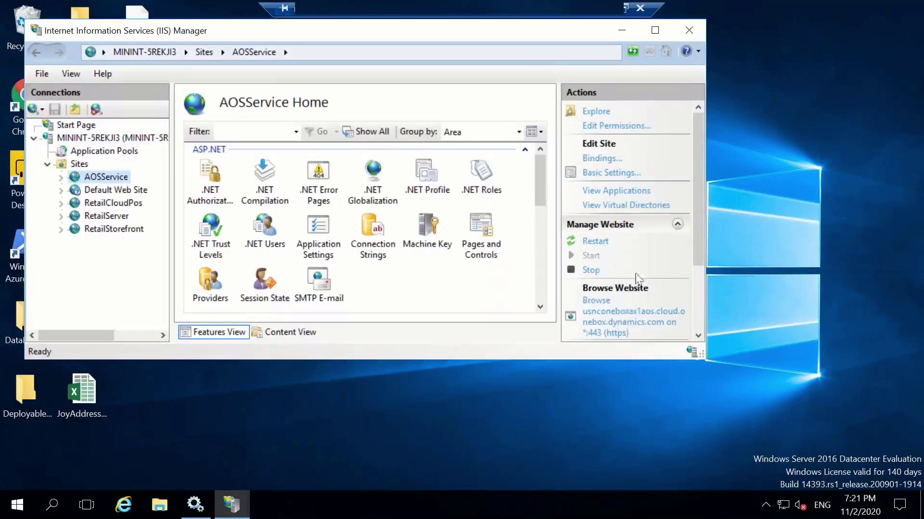
{"action": "left_click", "coordinate": [596, 311]}
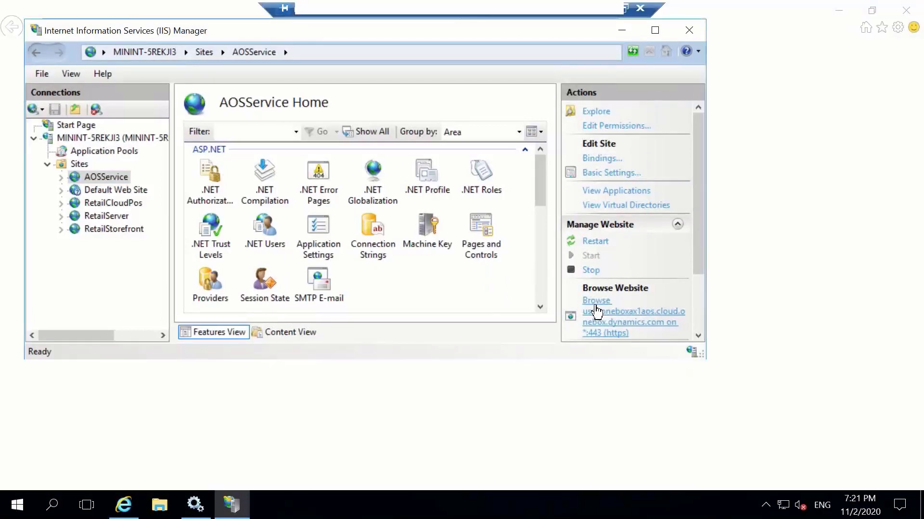